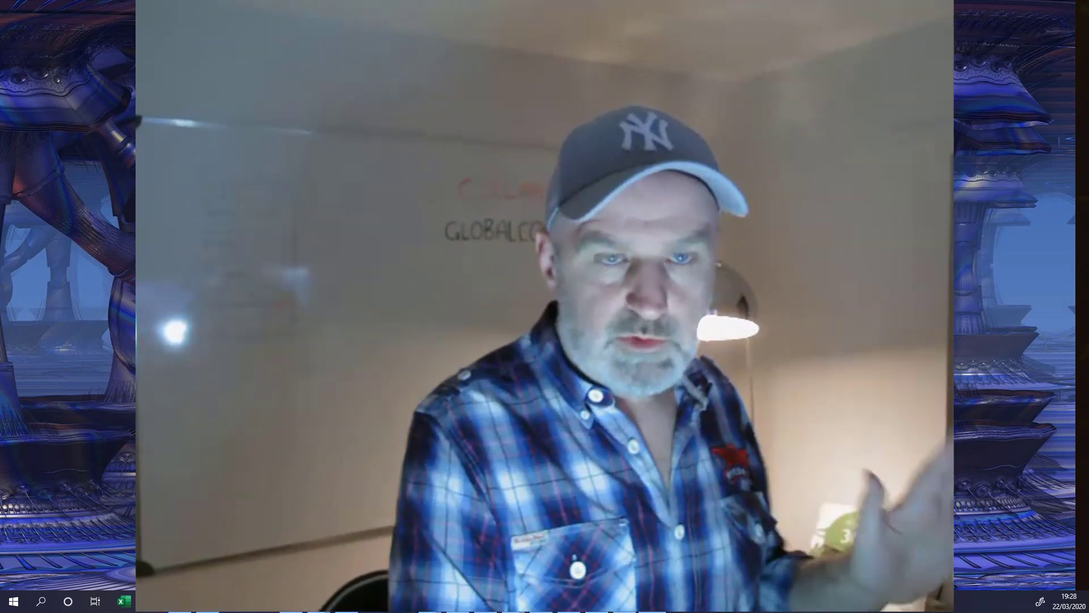
- Switch to the Microsoft Teams meeting to view the shared camera feed and device settings
mouse_move(601, 607)
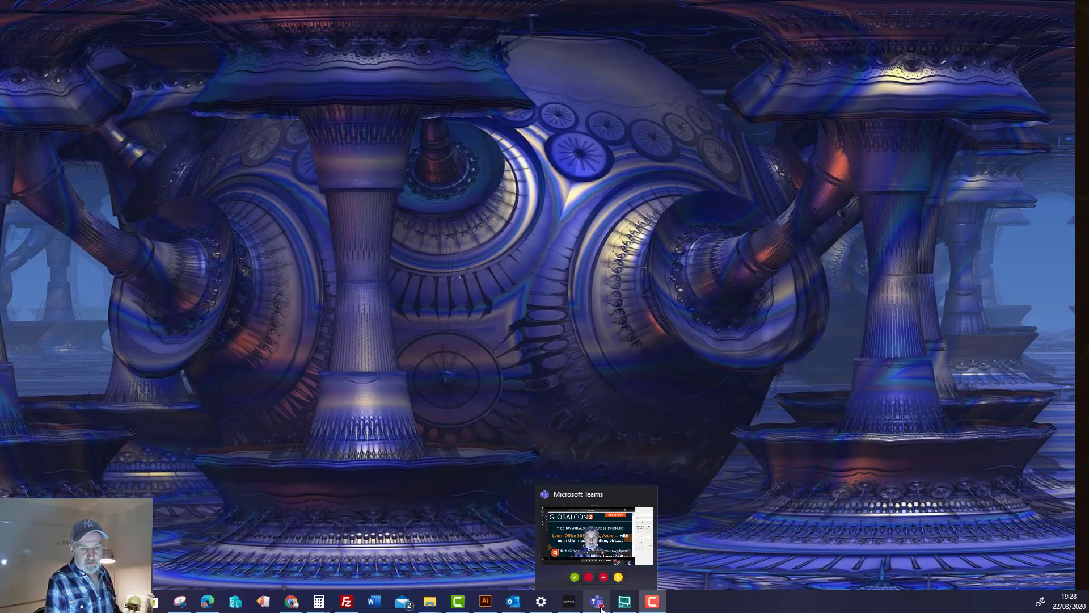
click(601, 608)
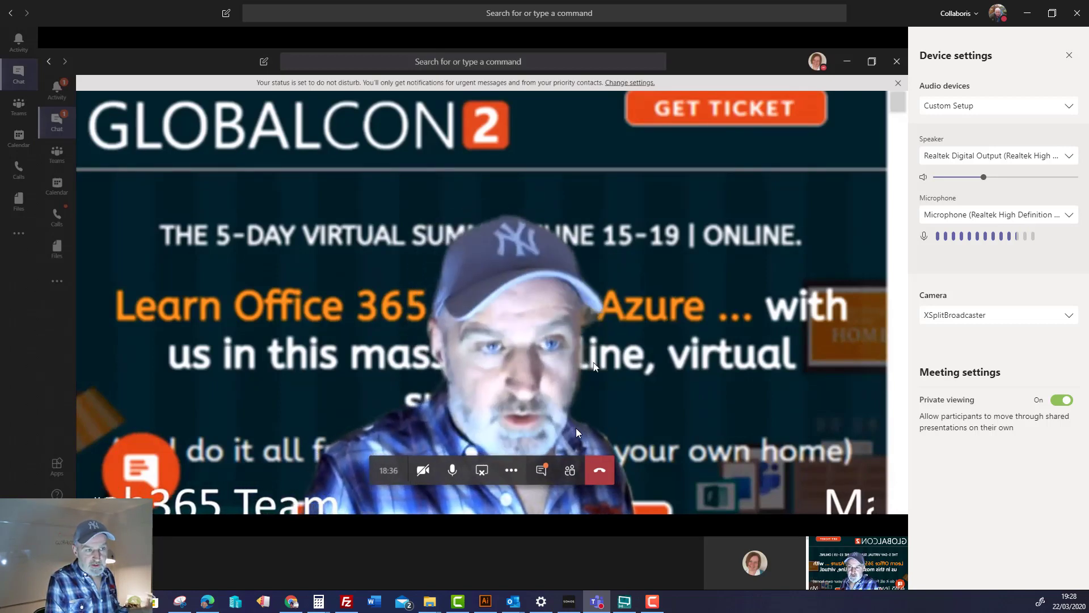
mouse_move(302, 260)
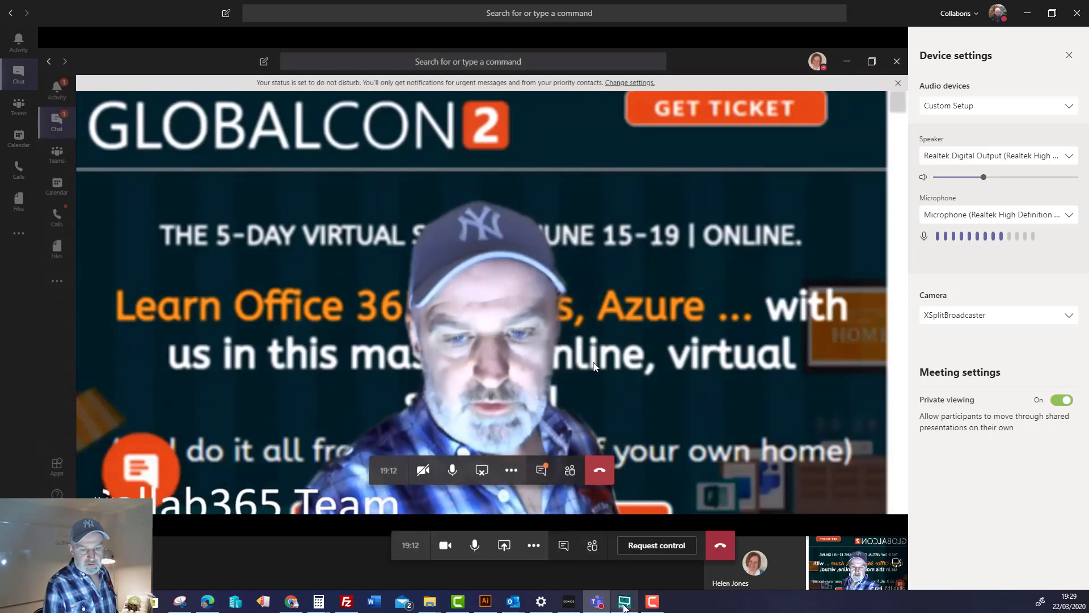
- Switch to XSplit Broadcaster, maximize its window and activate Scene 2
mouse_move(624, 607)
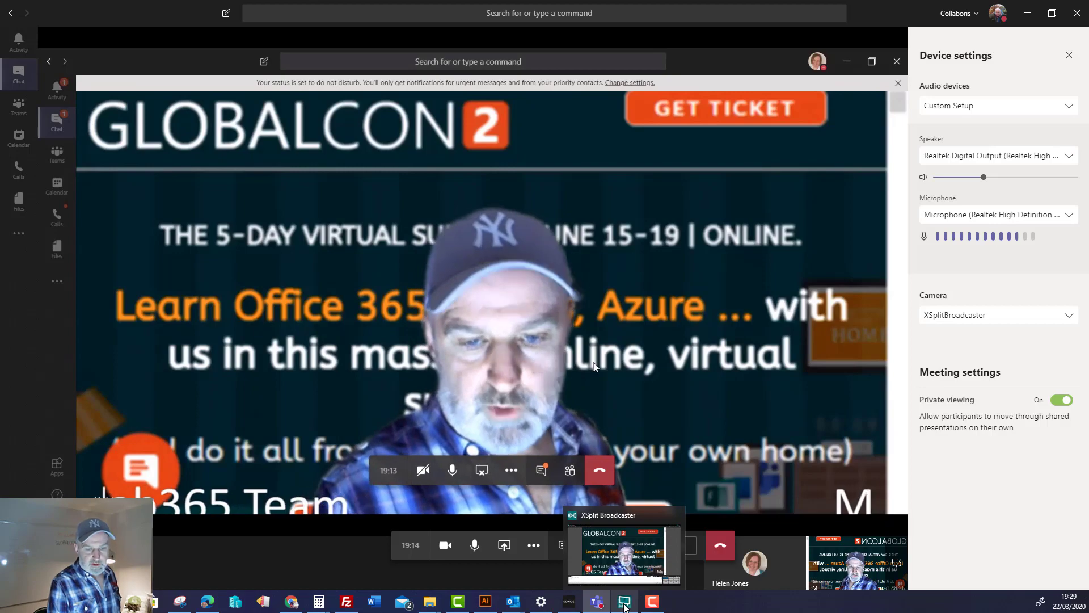
click(624, 608)
drag(669, 17, 734, 24)
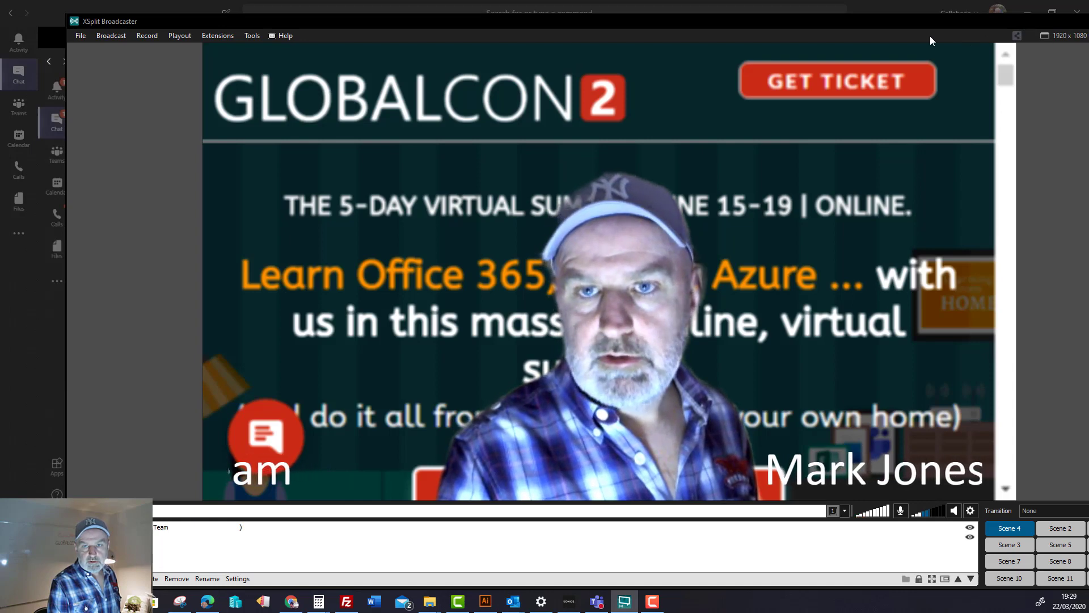
drag(913, 30, 859, 31)
double_click(859, 22)
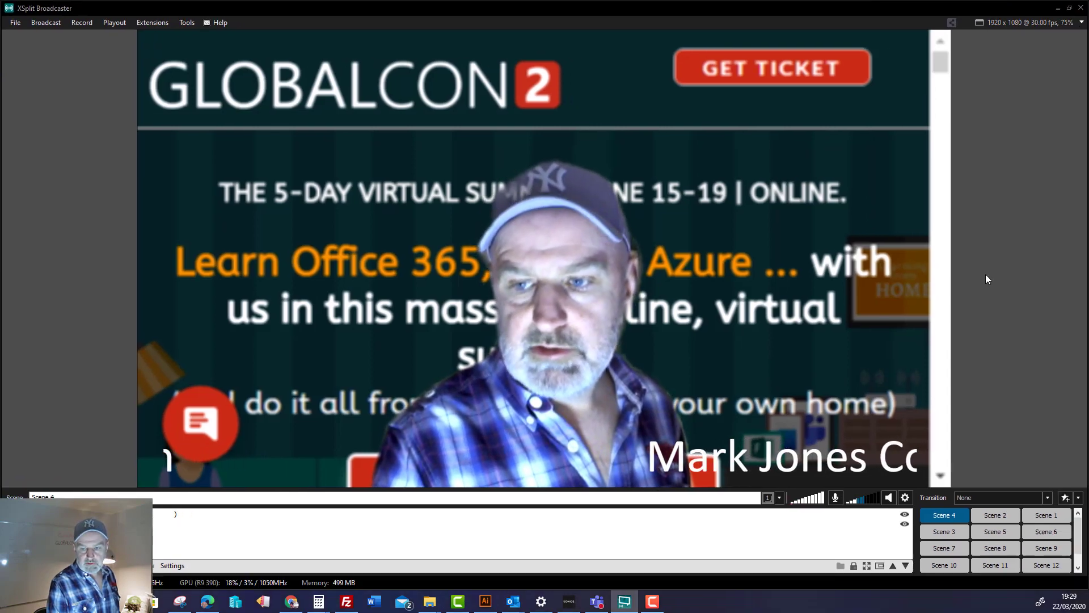
click(994, 517)
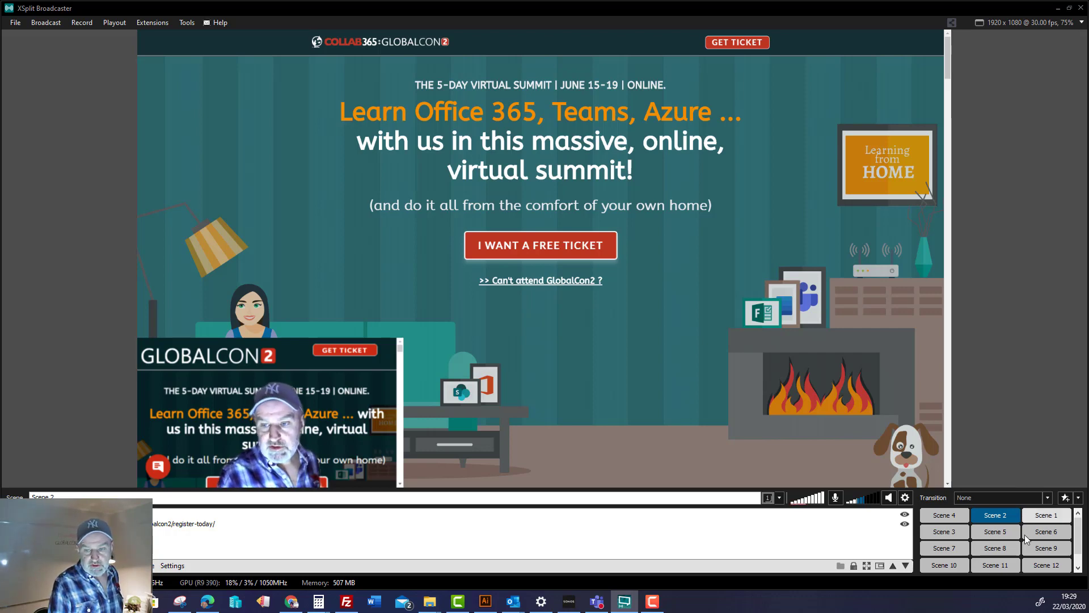
- Select the webpage source in Scene 2, try out its live scrolling and check the scene in the Teams meeting
click(546, 450)
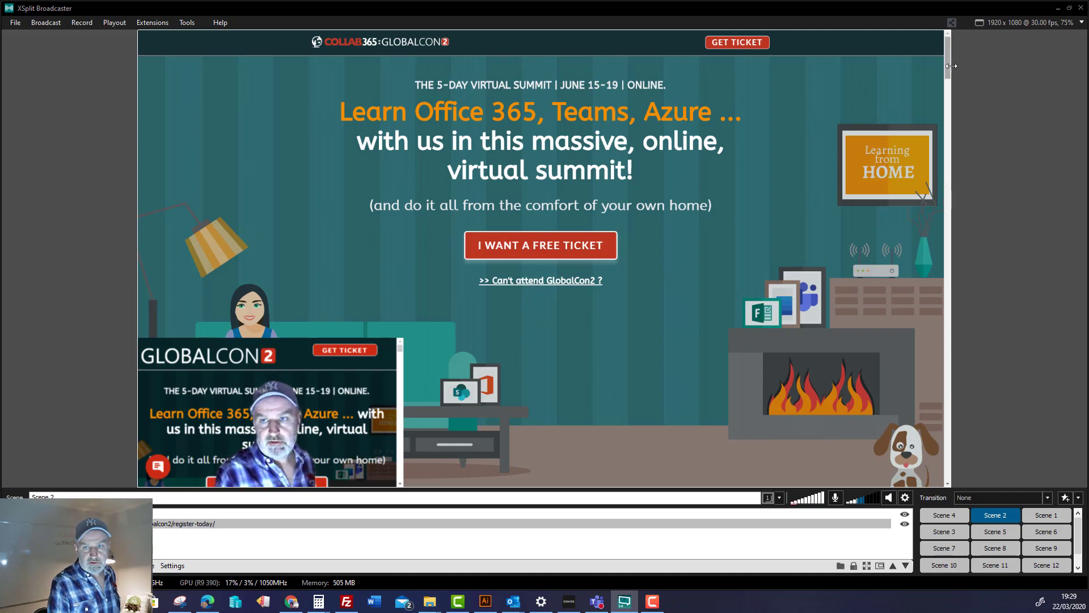
scroll(921, 131, down, 3)
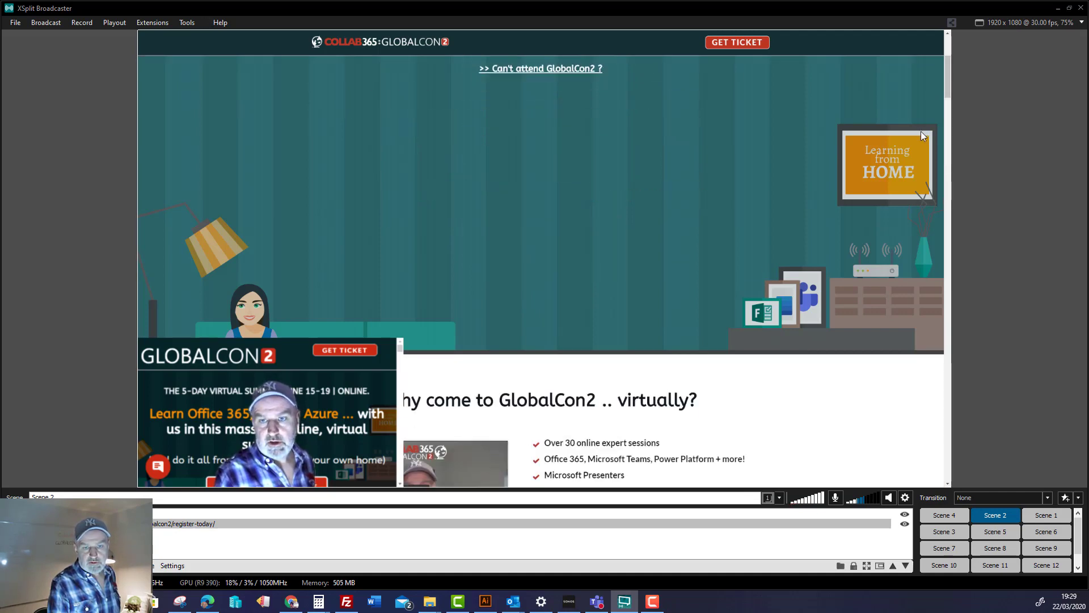
scroll(920, 133, up, 3)
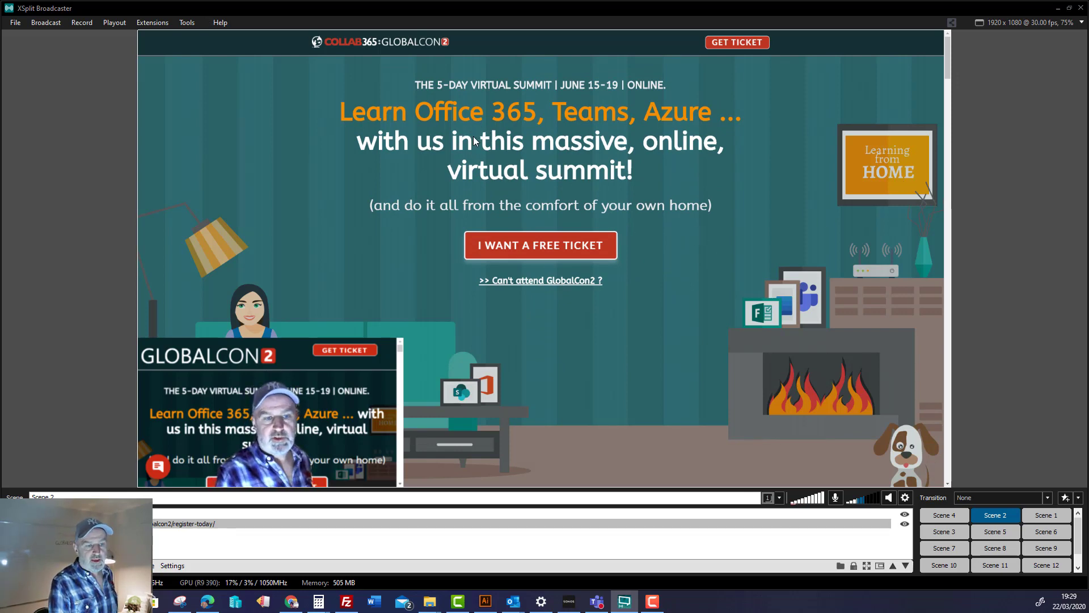
click(403, 215)
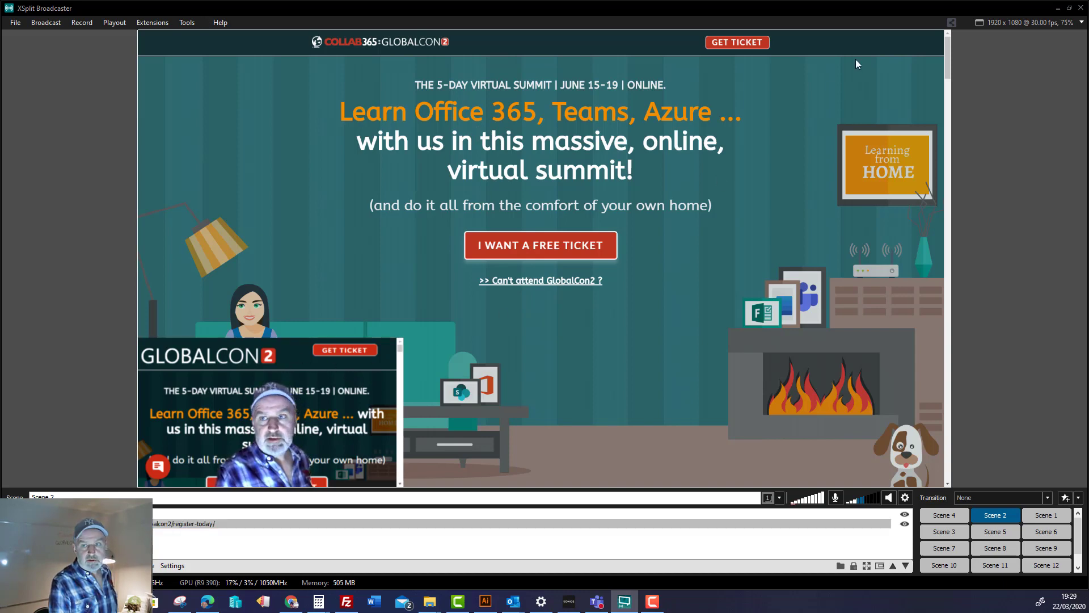
click(1059, 9)
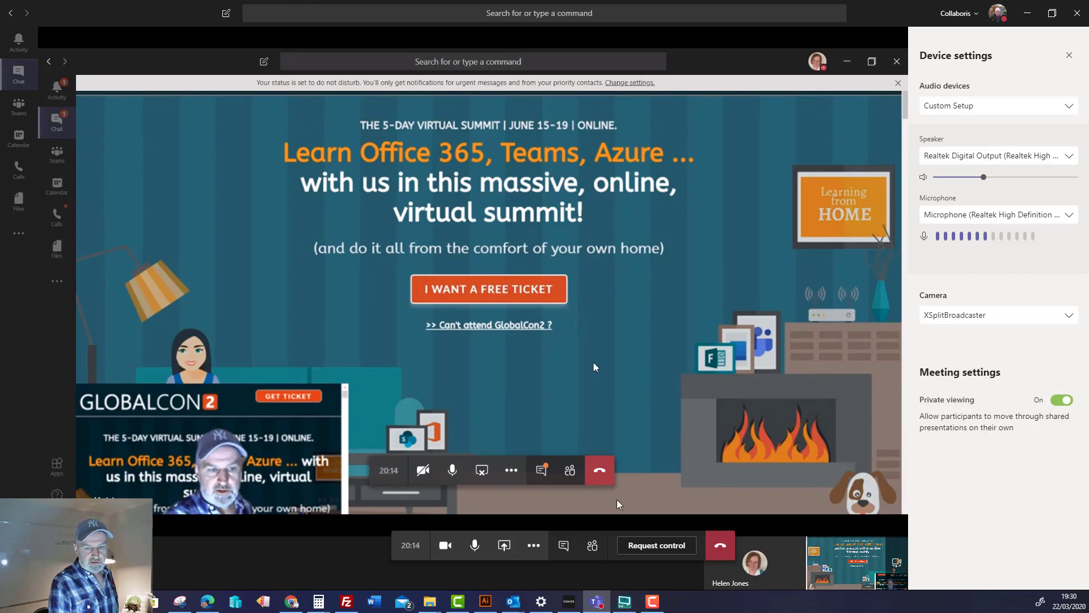
- Bring Scene 2's webpage to the GLOBALCON2 session line up and place the XSplit Broadcaster window over the lower half of Teams
click(625, 601)
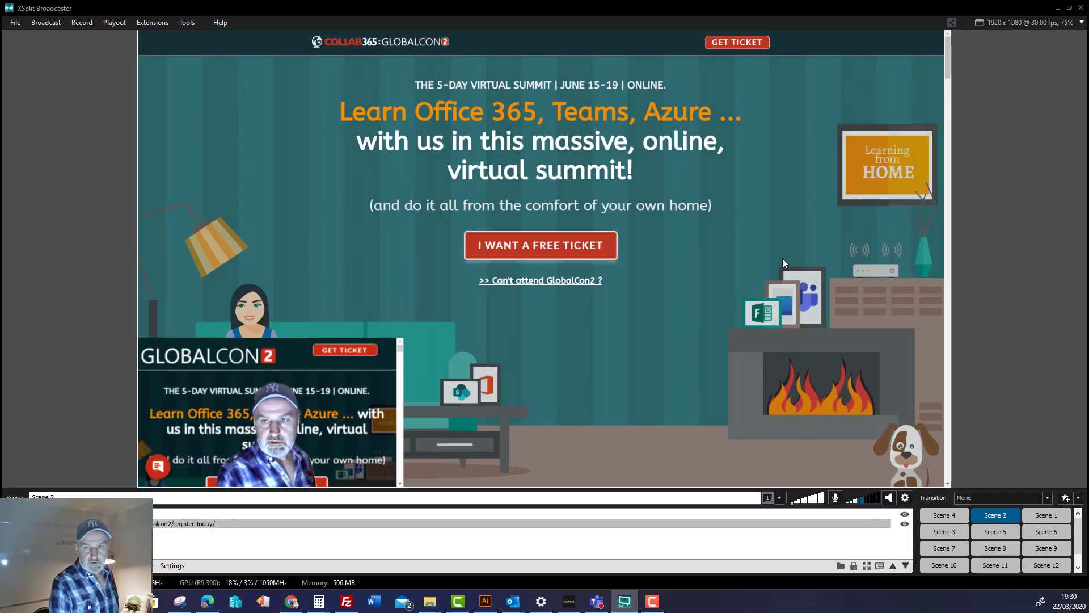
scroll(782, 258, down, 10)
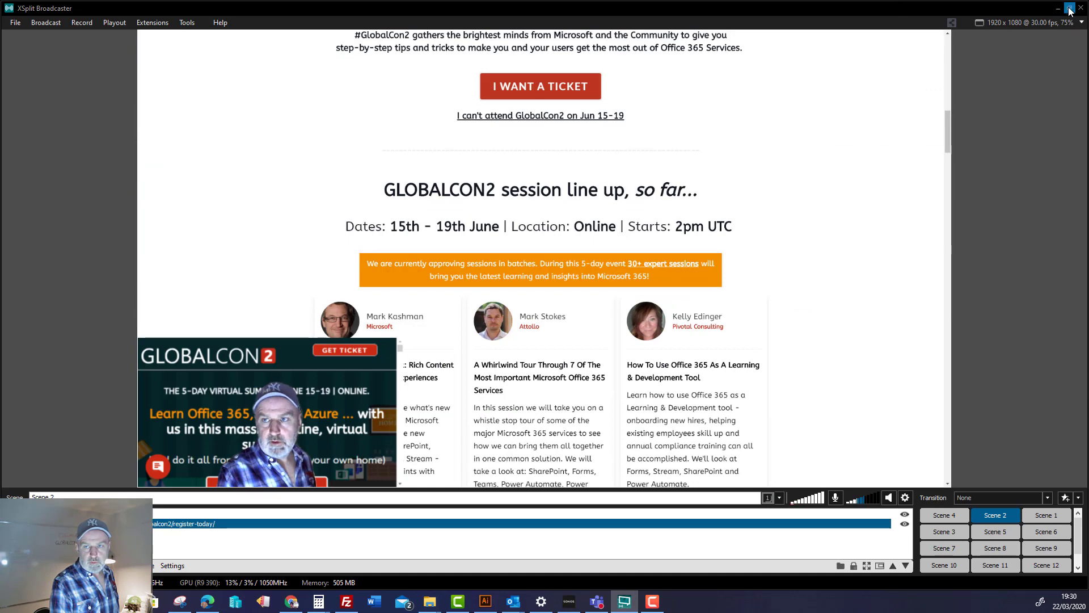
drag(1024, 6, 815, 214)
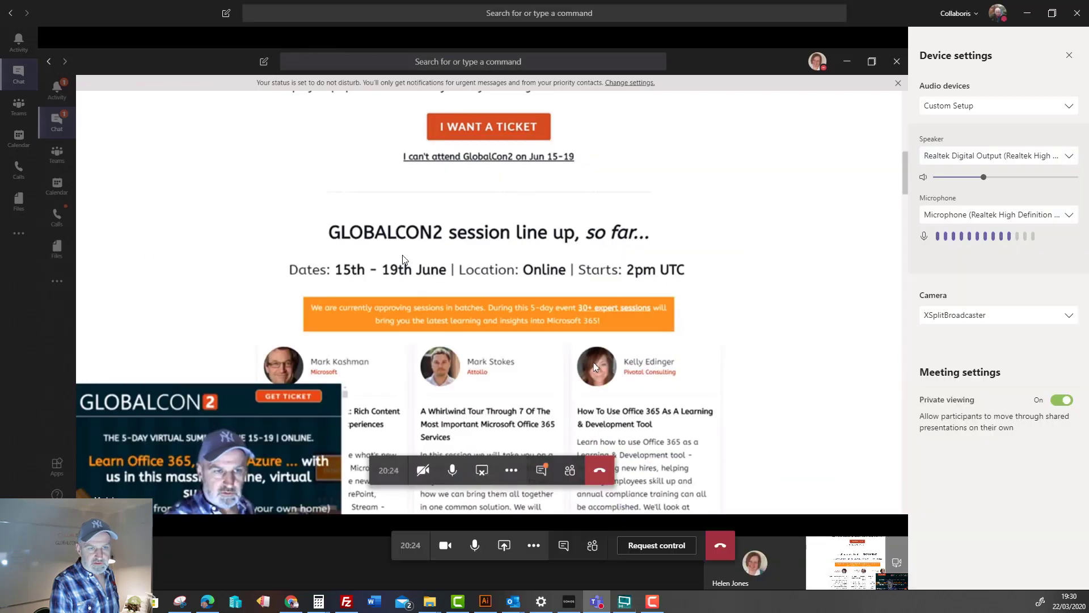
key(alt+Tab)
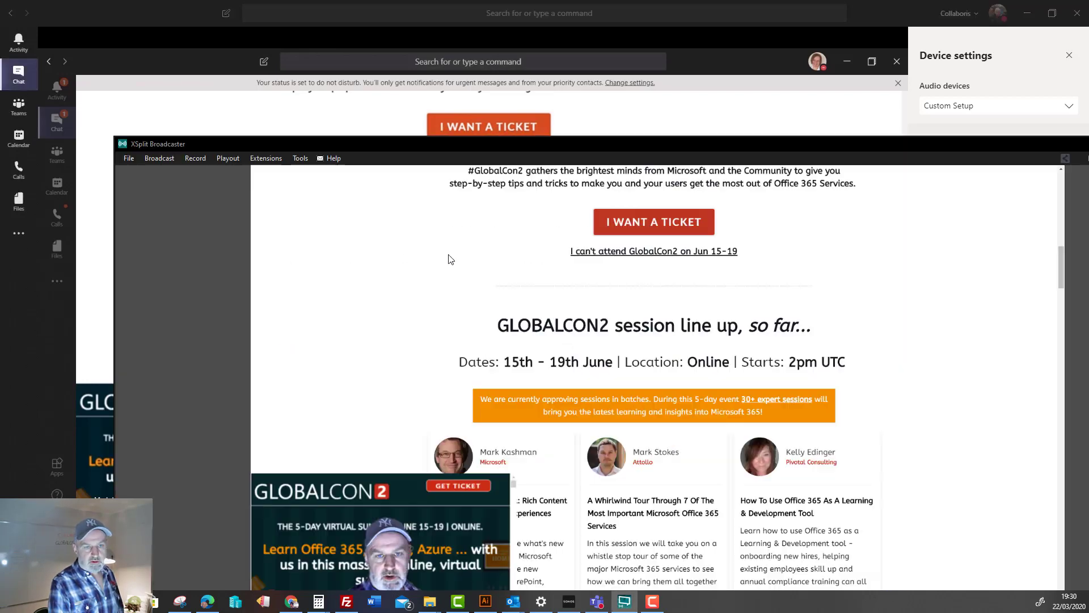
drag(937, 148, 849, 367)
- Scroll Scene 2's webpage source down through the speaker sessions while watching the feed in Teams
scroll(729, 502, down, 4)
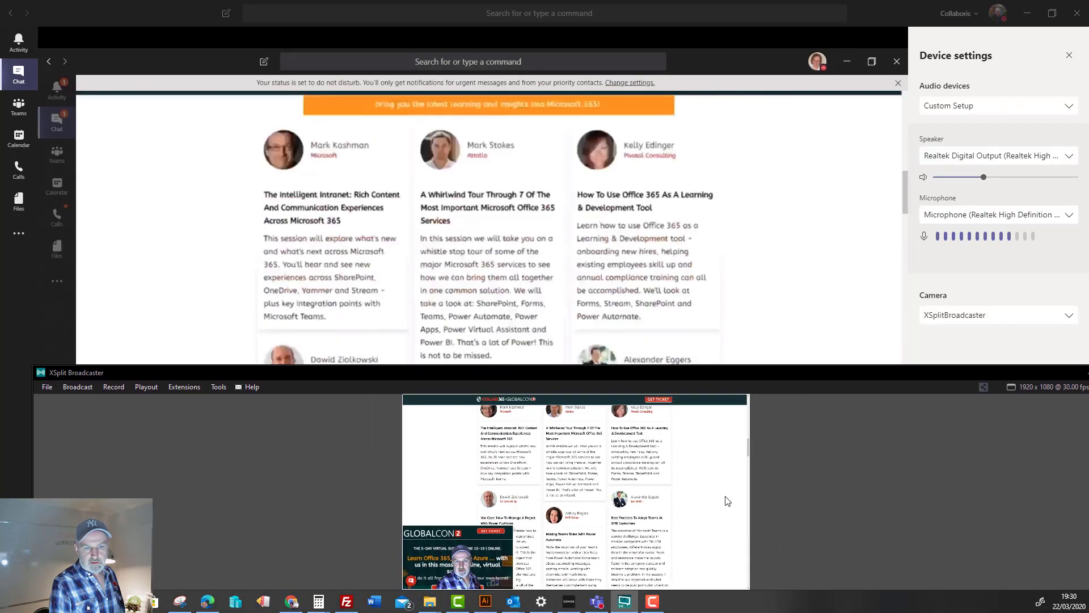
scroll(727, 499, down, 4)
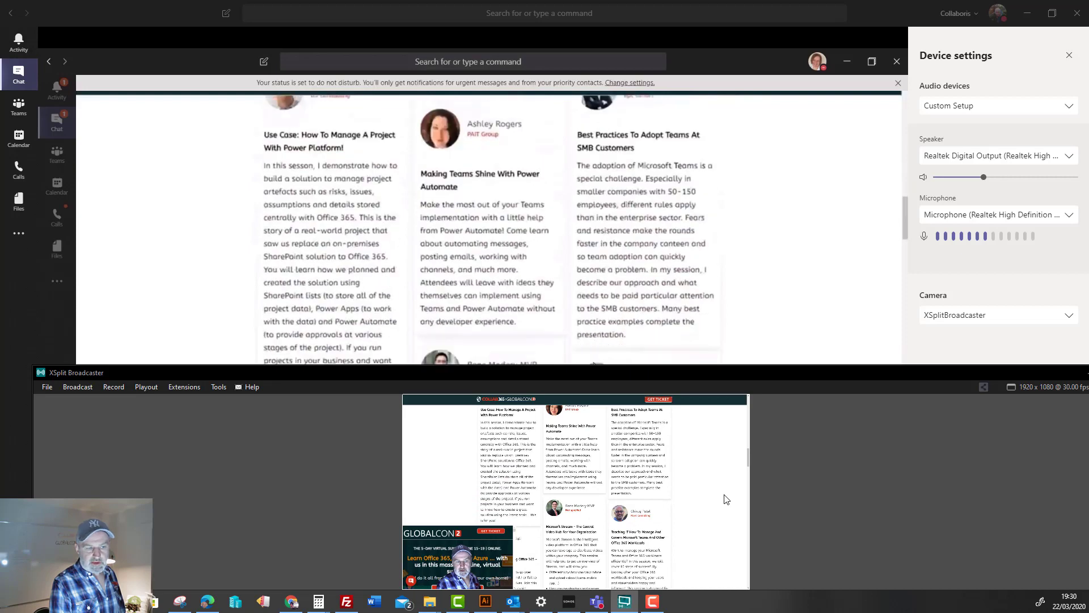
scroll(724, 499, down, 4)
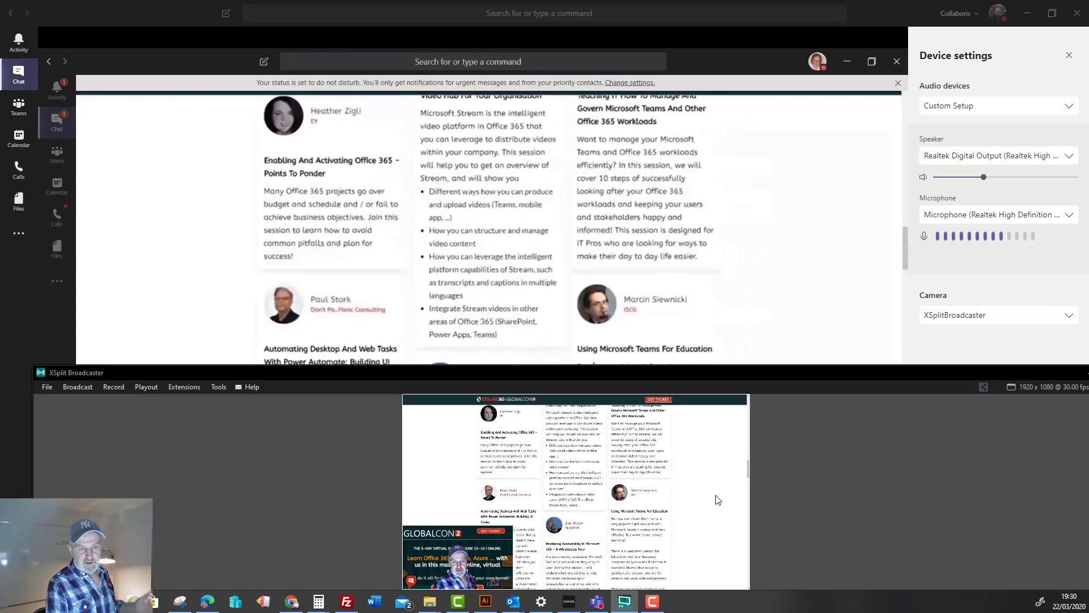
scroll(717, 499, down, 3)
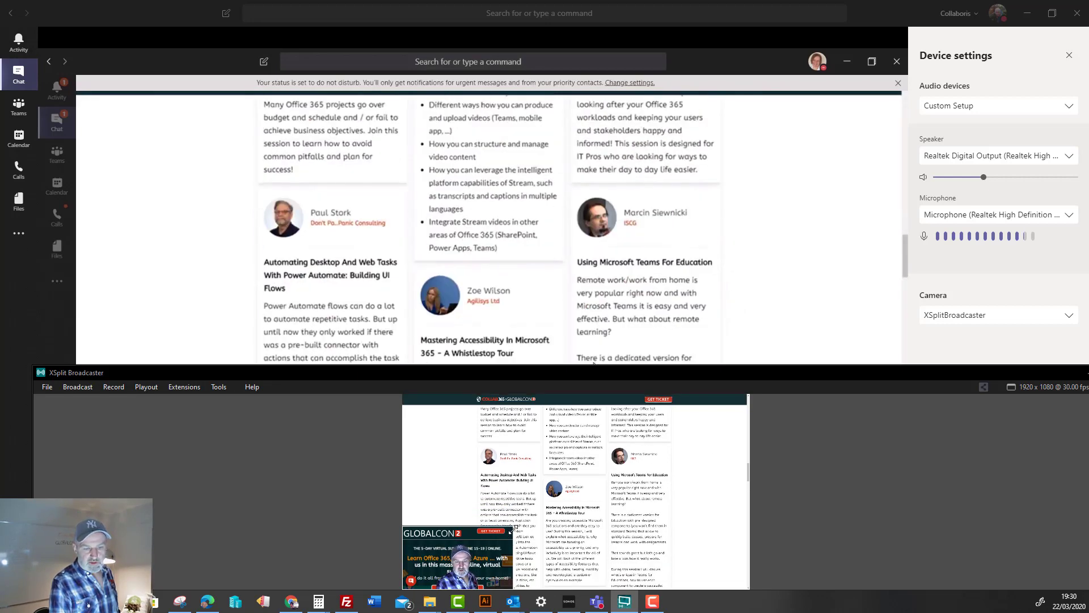
- Enlarge the XSplit VCam source to cover most of Scene 2 and maximize the XSplit Broadcaster window
drag(512, 528, 718, 448)
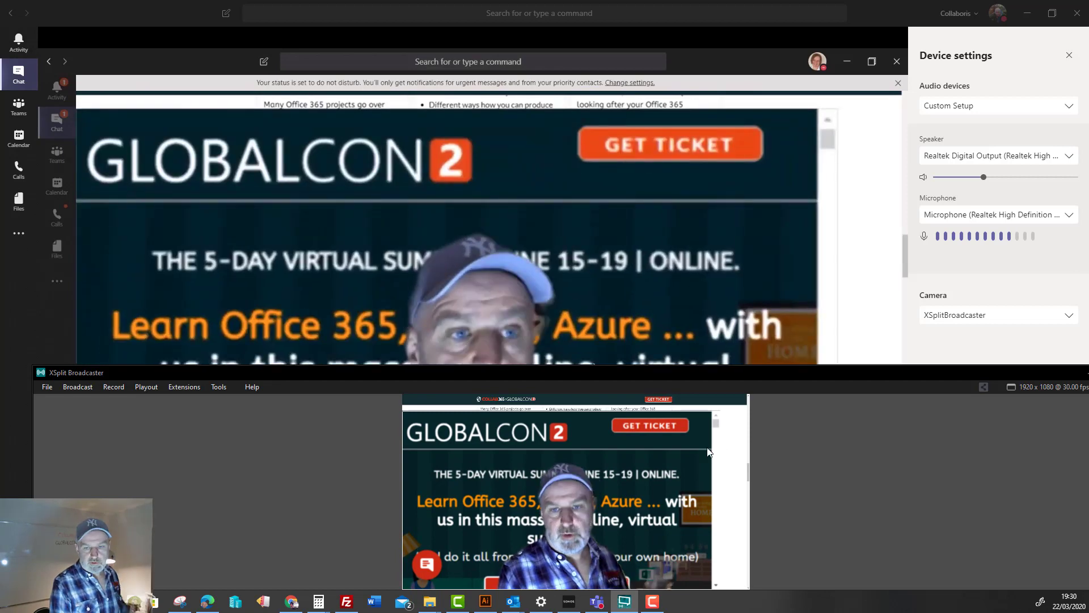
double_click(767, 371)
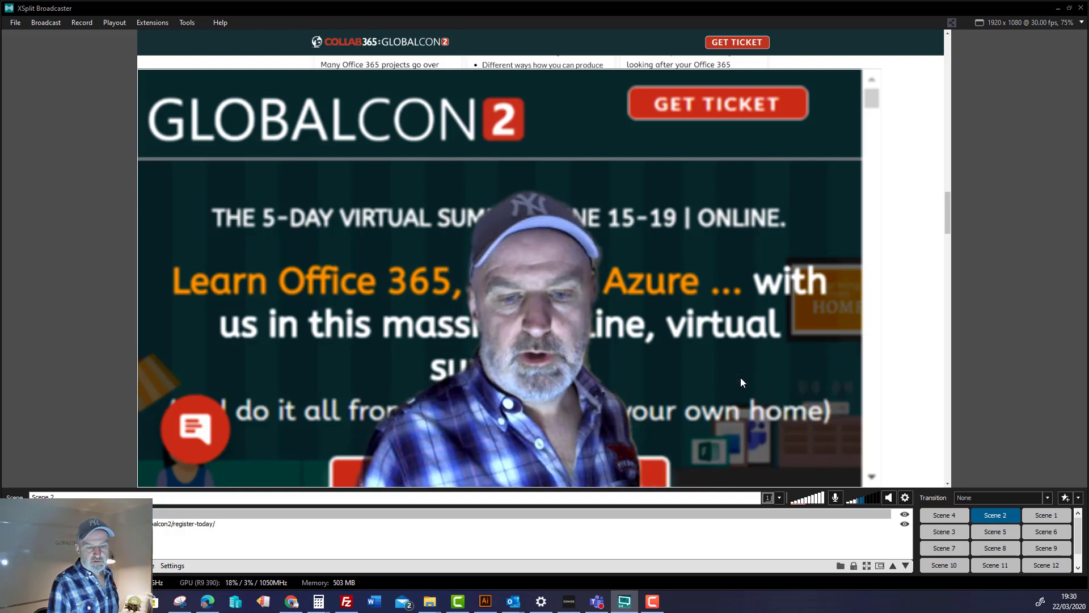
- Switch to the Teams meeting and choose XSplitBroadcaster as the camera in the device settings
key(alt+Tab)
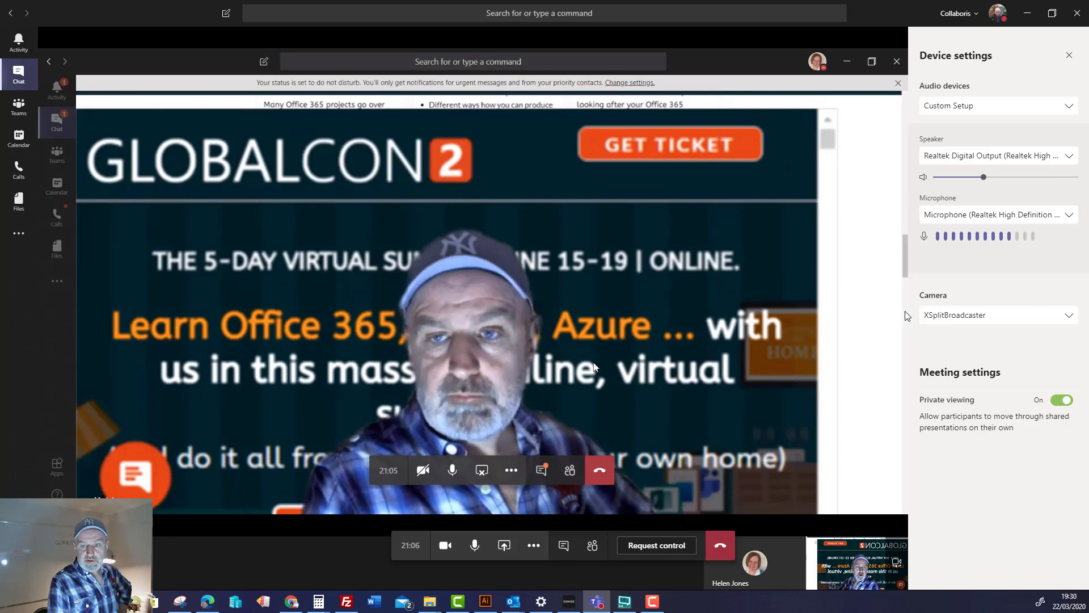
click(1008, 316)
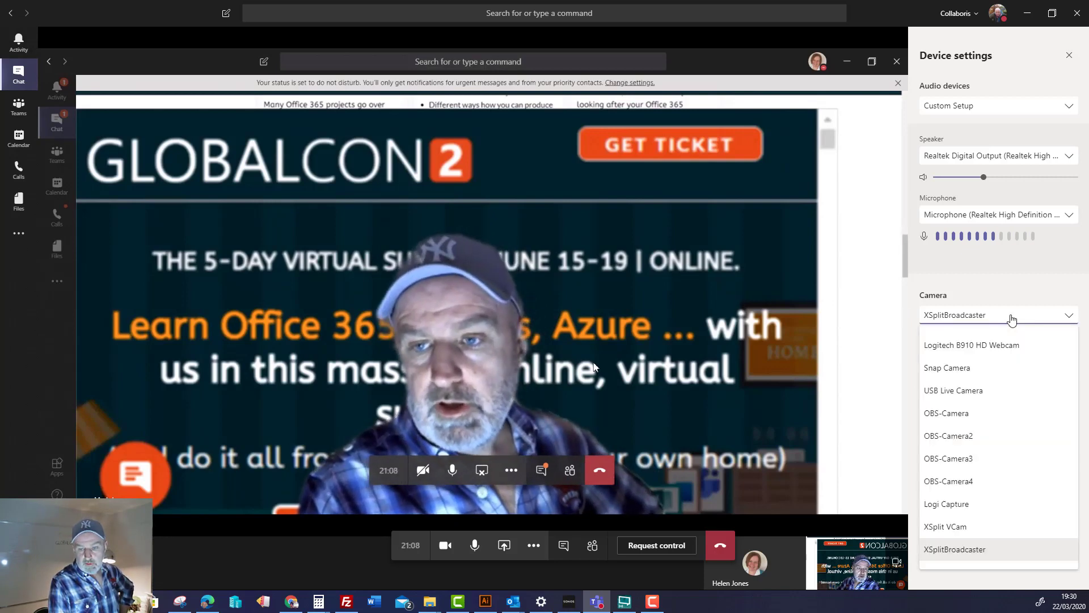
click(975, 550)
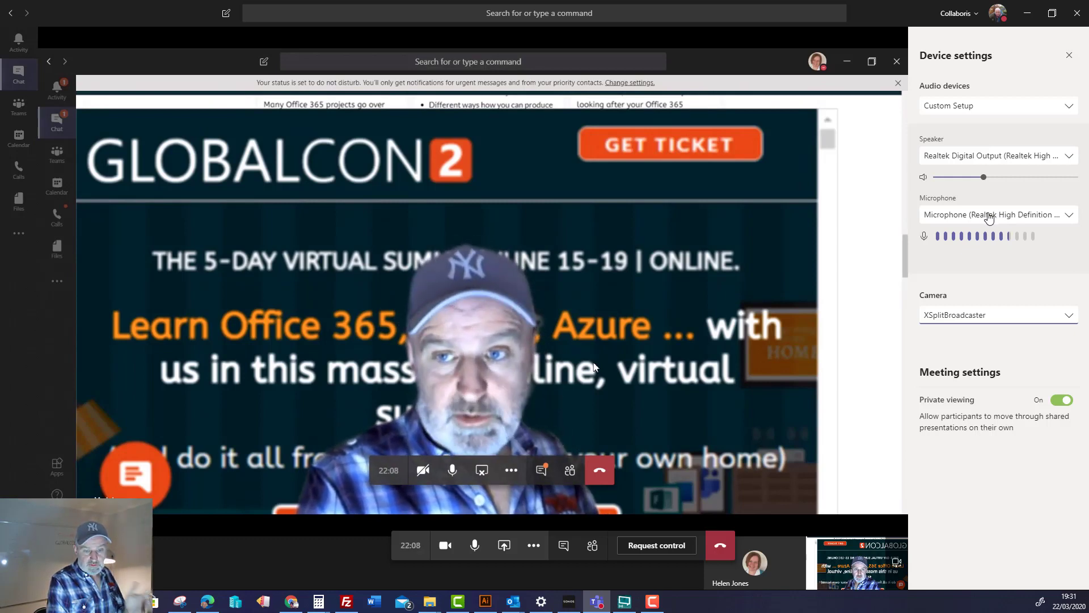
- Examine the available camera devices in the Teams device settings
click(987, 321)
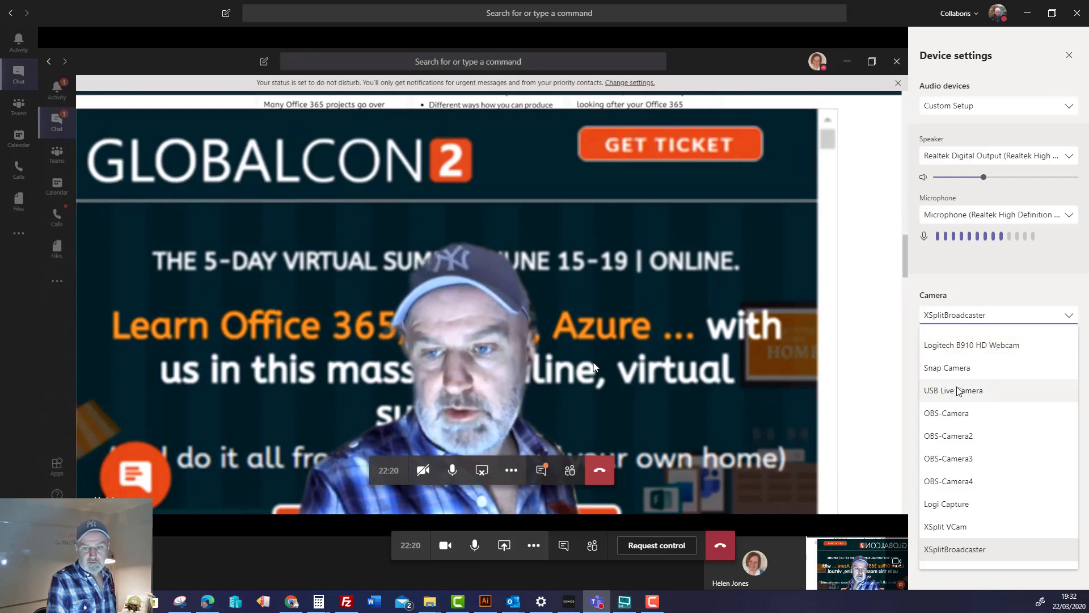
click(987, 290)
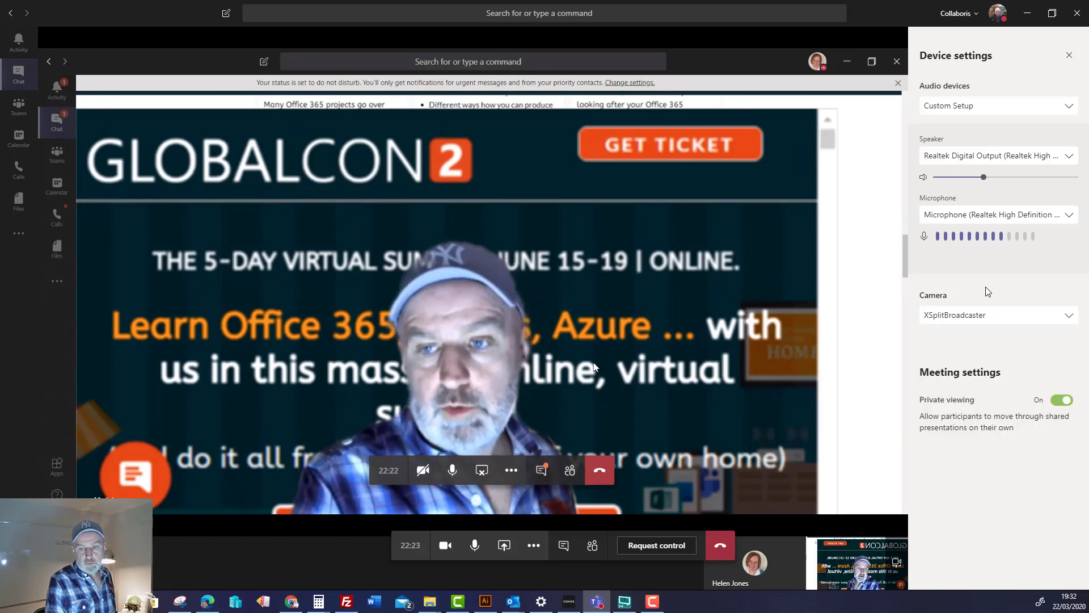
click(986, 318)
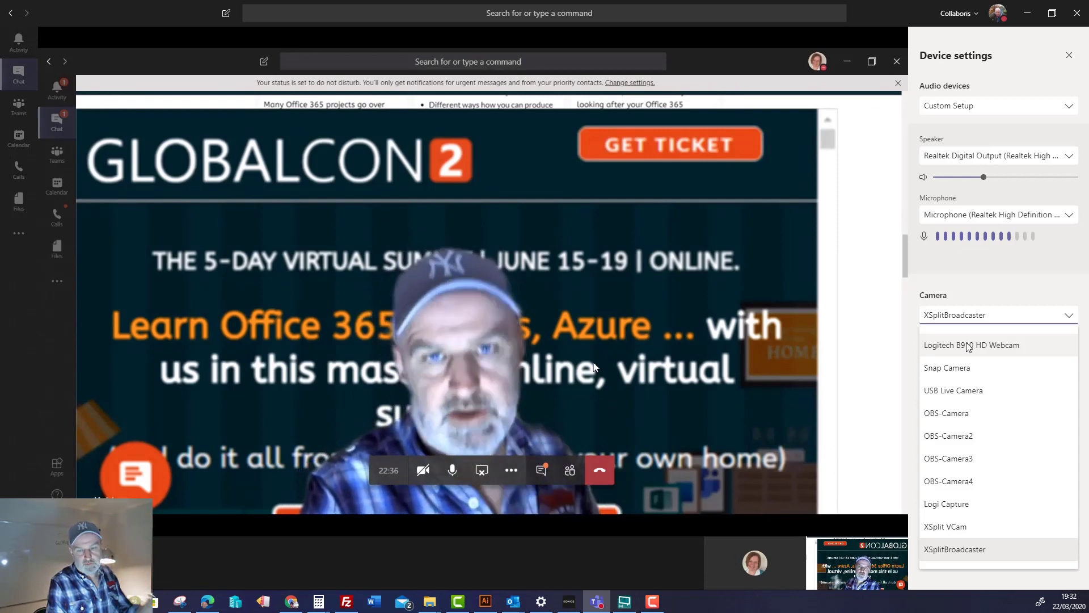
click(967, 280)
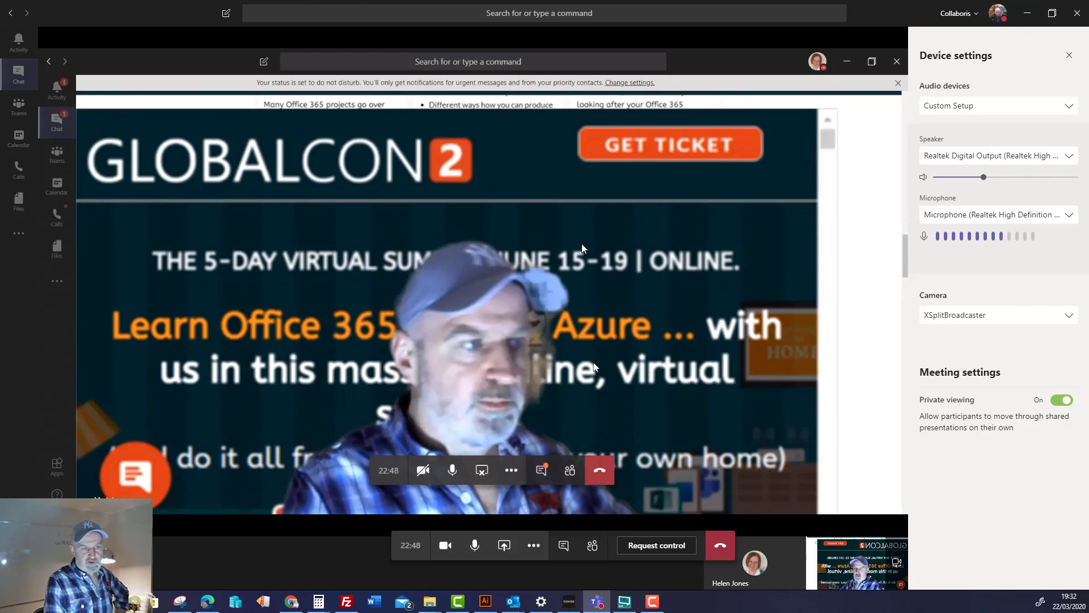
- Return to XSplit Broadcaster, activate Scene 4 and select its scrolling text source
click(1027, 13)
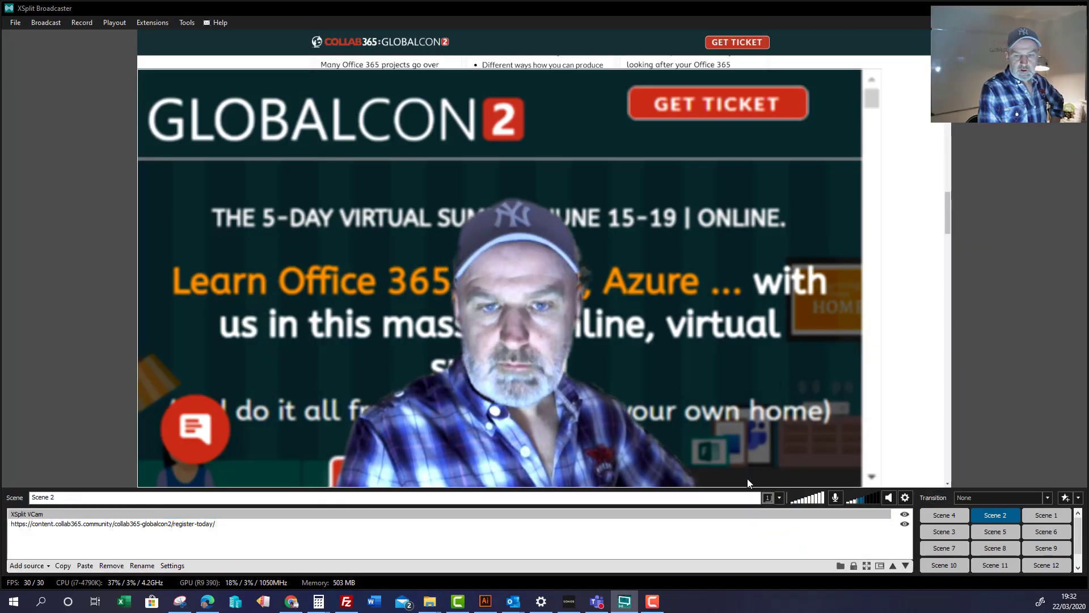
mouse_move(959, 519)
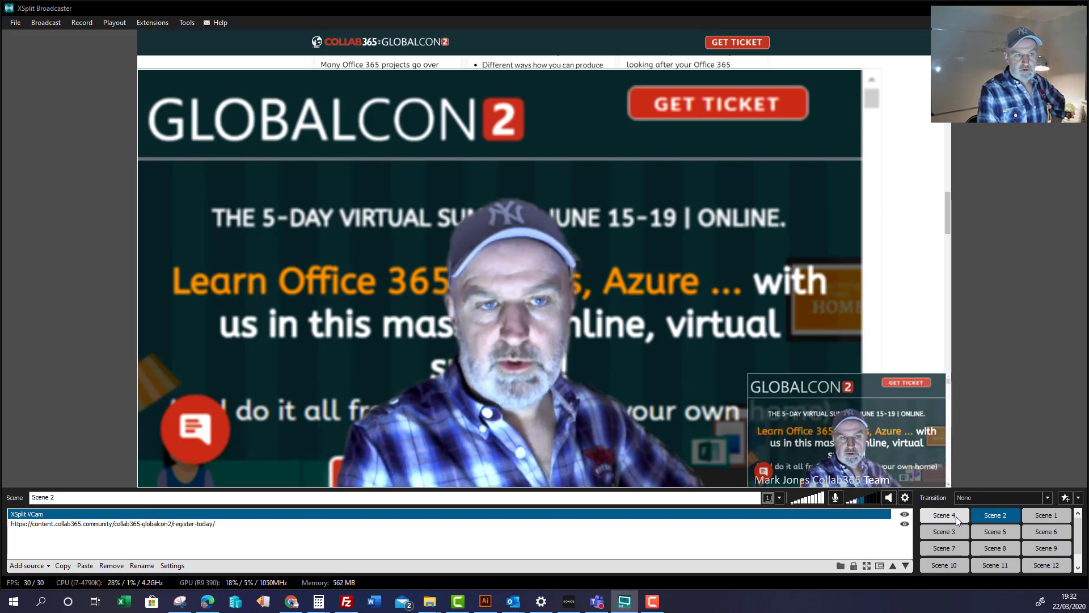
click(956, 516)
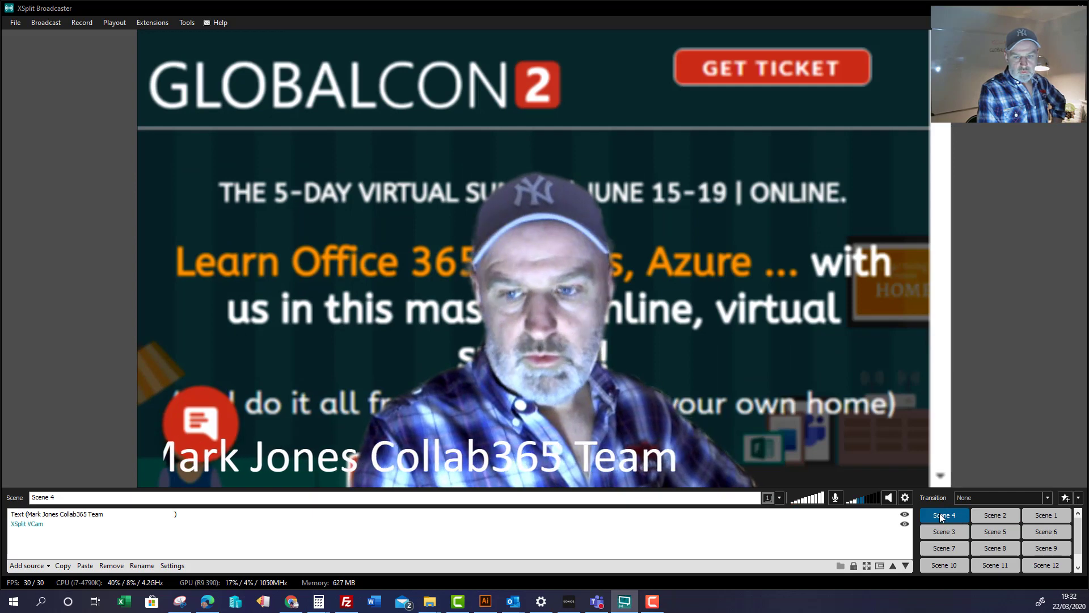
click(562, 461)
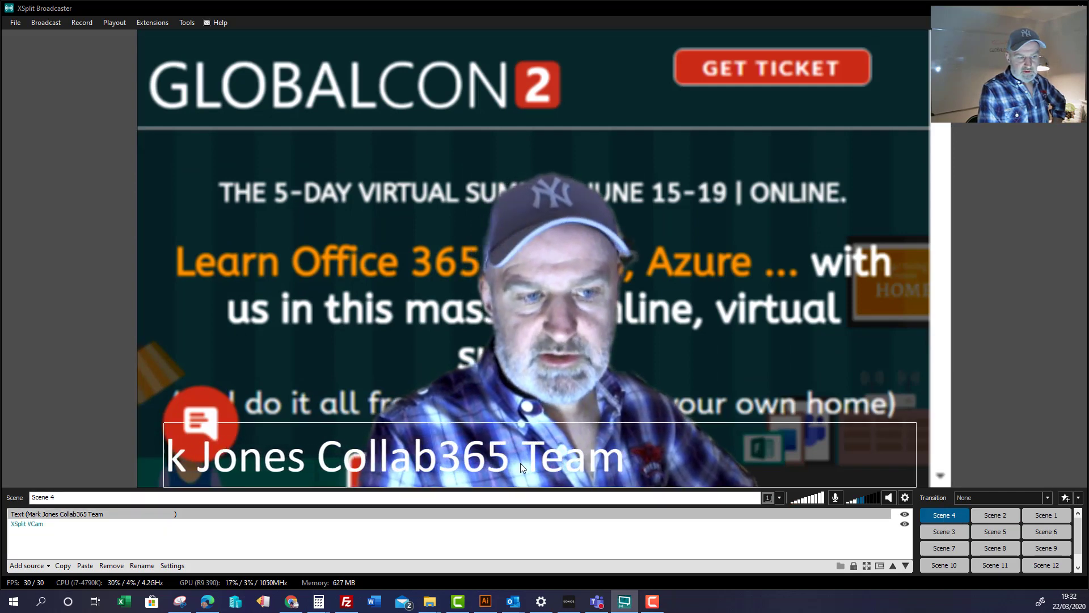
- Activate the empty Scene 3, add XSplit VCam as a video device source and place it centred in the upper half of the scene
click(949, 533)
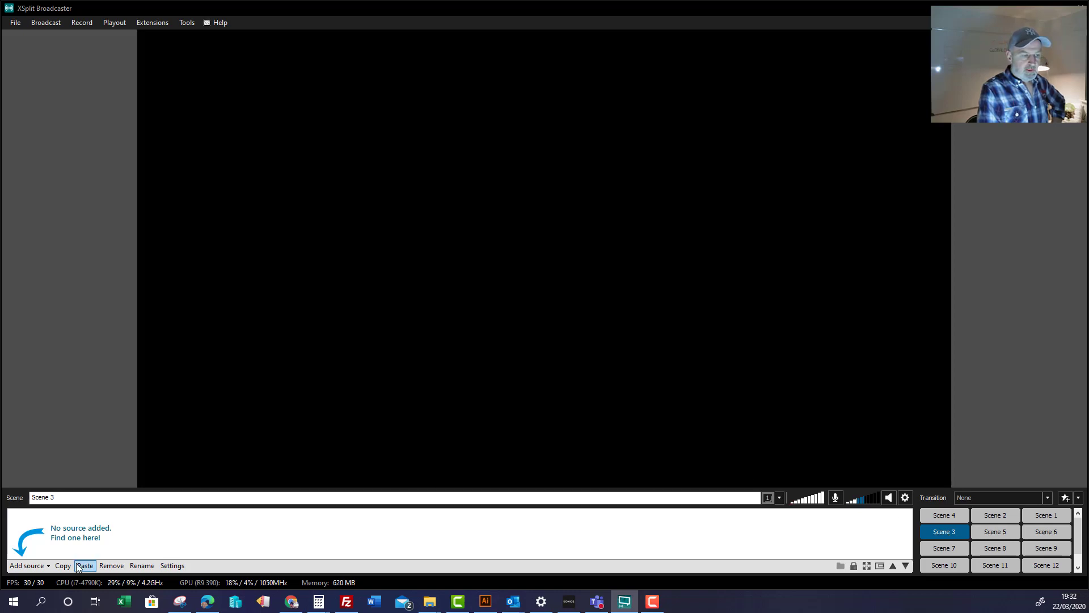
click(48, 566)
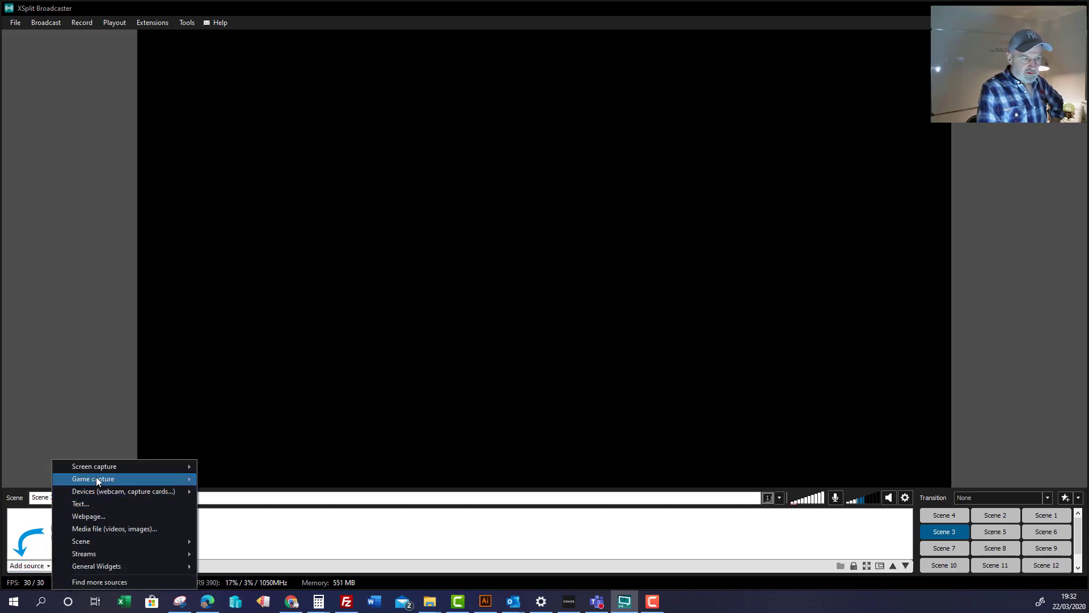
mouse_move(98, 492)
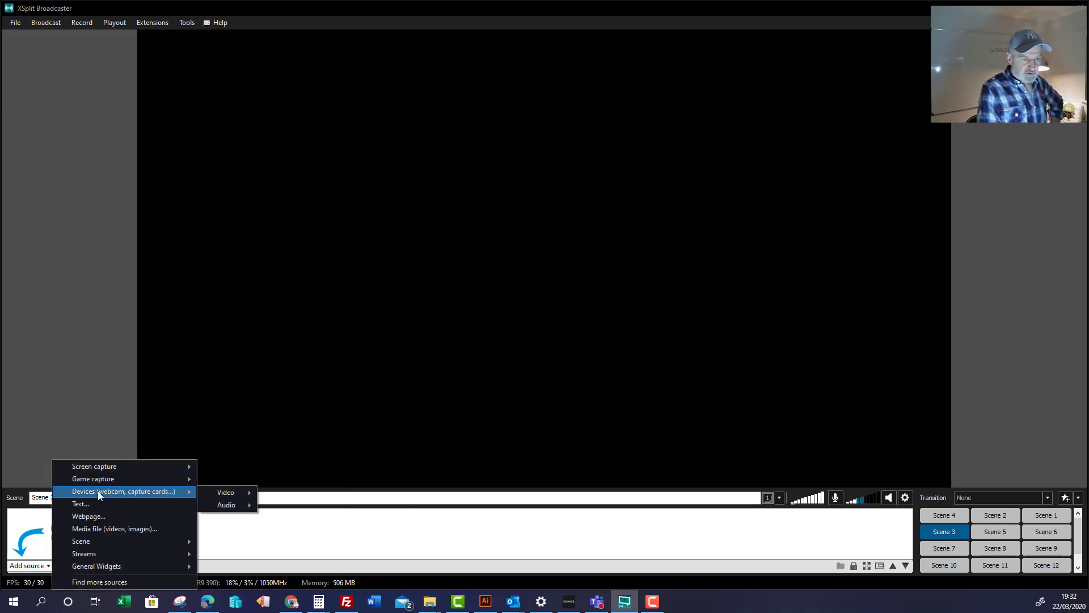
mouse_move(236, 494)
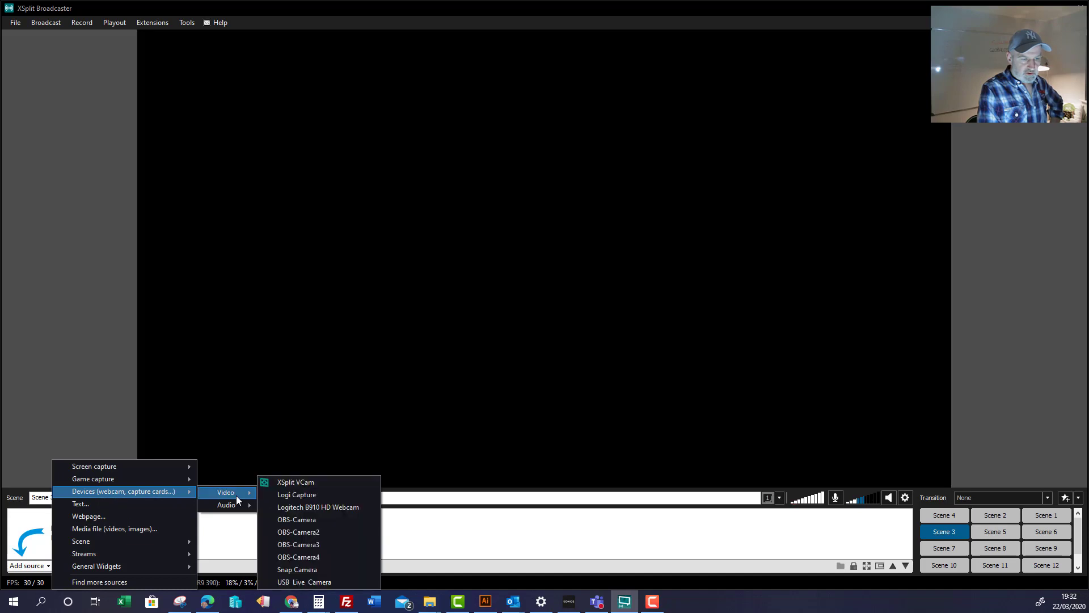
click(281, 485)
drag(346, 393, 554, 188)
click(139, 516)
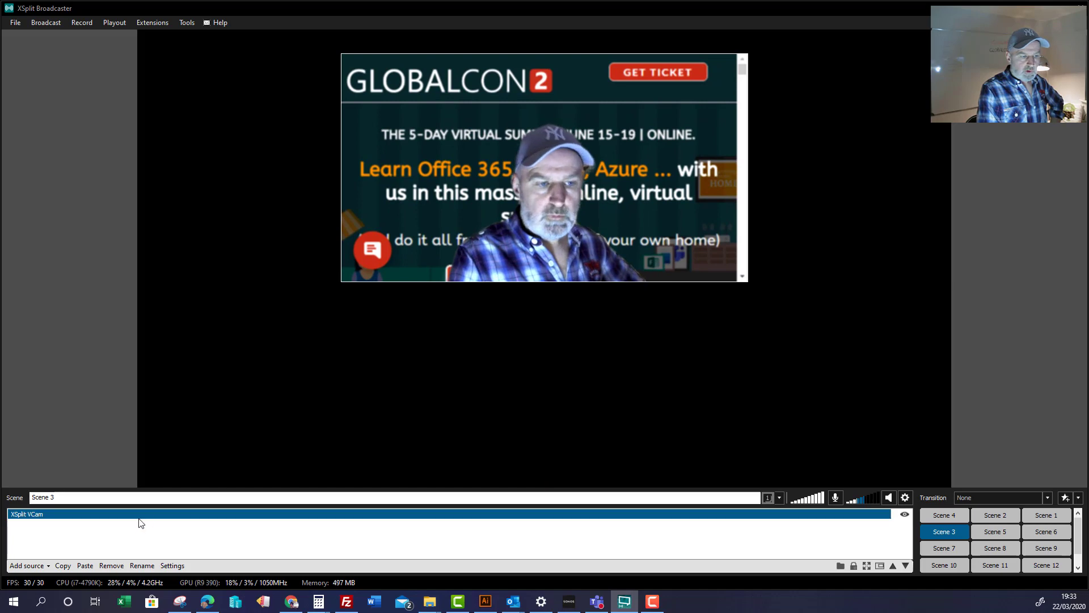
- Add a text source reading "Marks Test" to Scene 3, in Calibri without animation
click(49, 566)
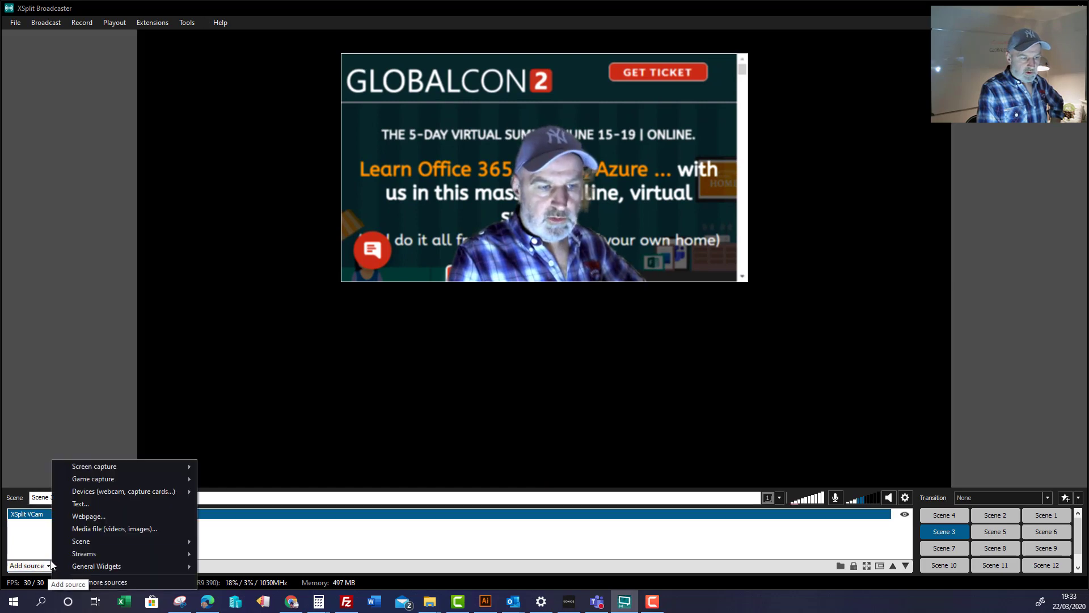
click(87, 503)
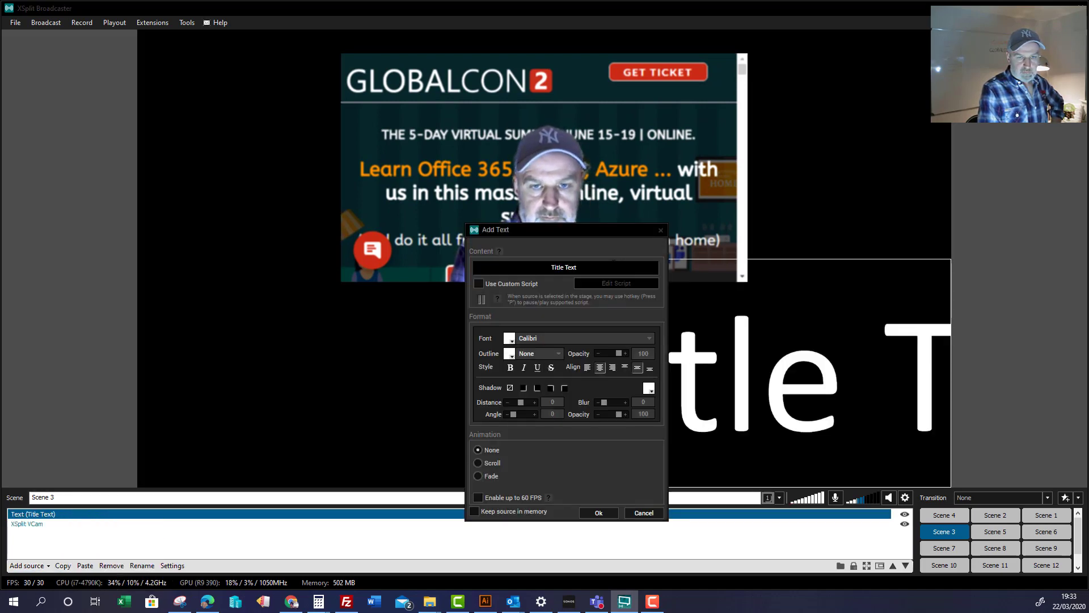
text(Ma)
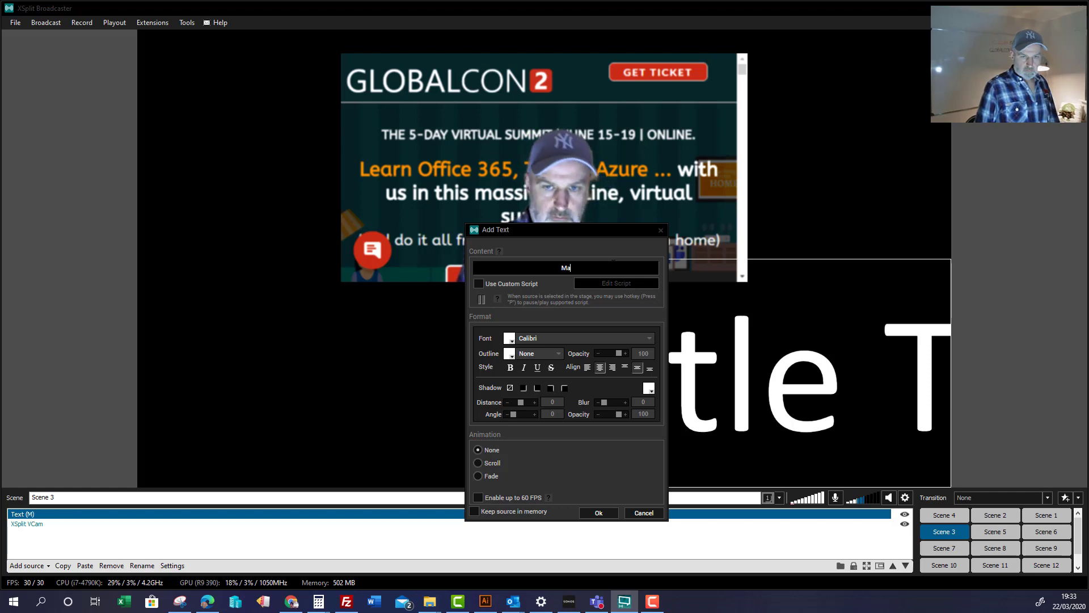
text(rks Test)
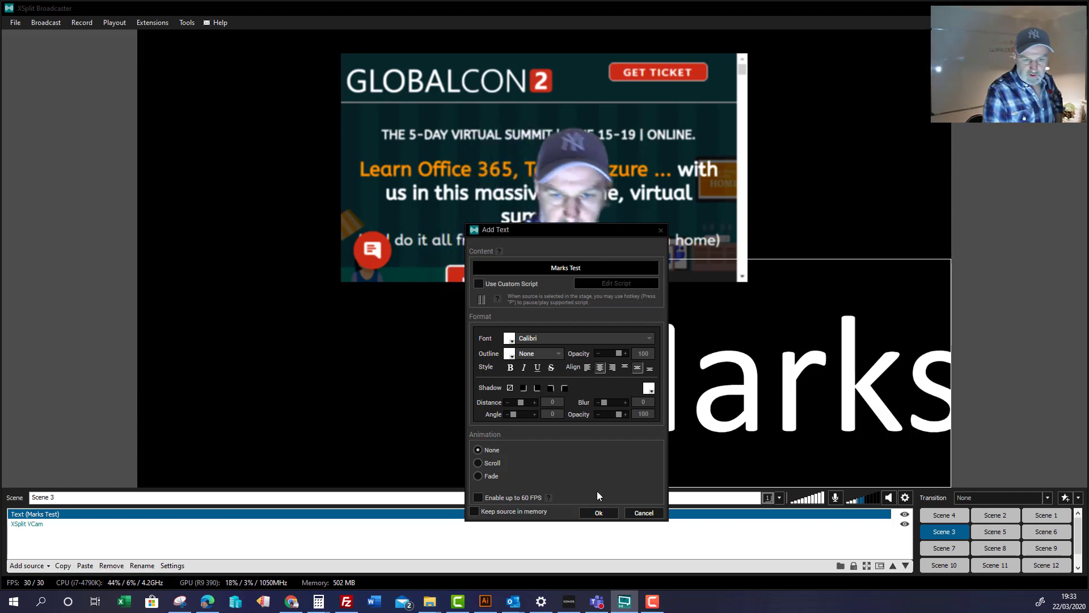
click(597, 513)
- Reduce the height of the Marks Test text source and centre it just below the camera source
drag(714, 421, 511, 421)
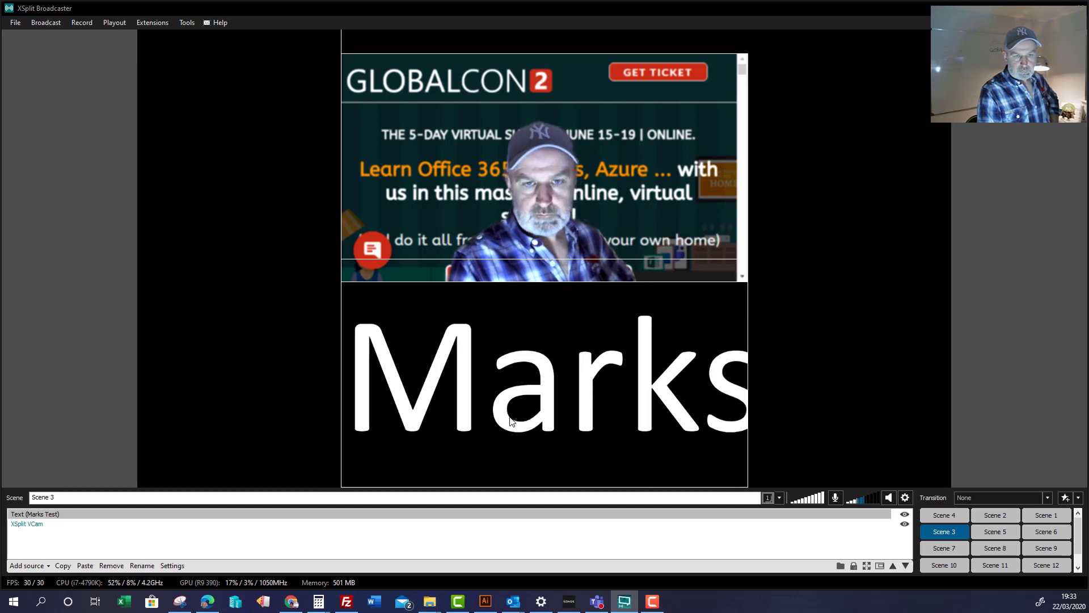
drag(526, 257, 535, 412)
drag(533, 454, 531, 337)
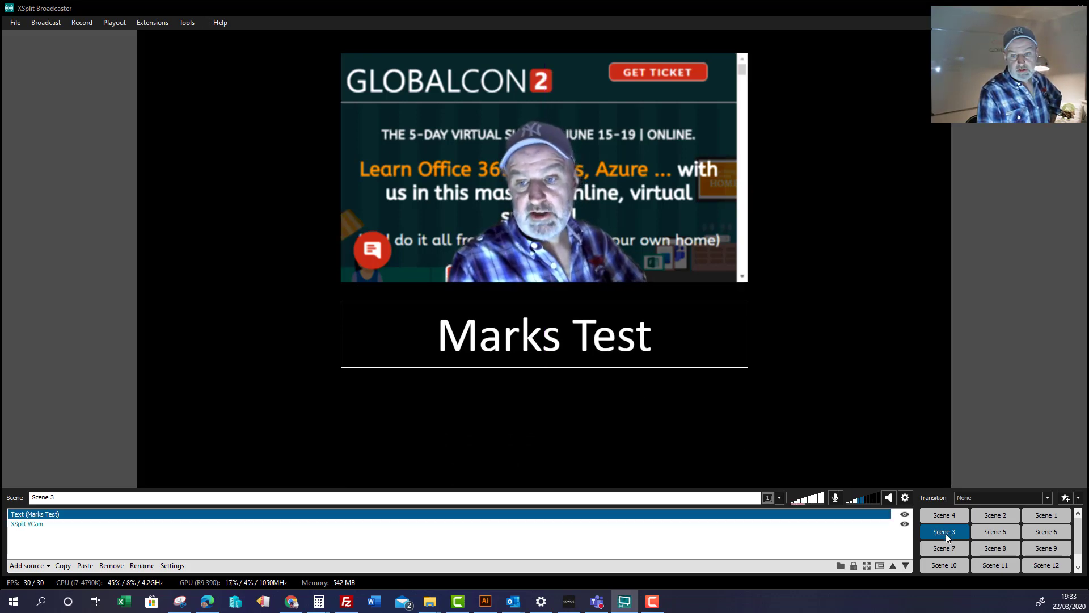
- Activate Scene 4, go back to Scene 3 and check its output in the Teams meeting
click(951, 517)
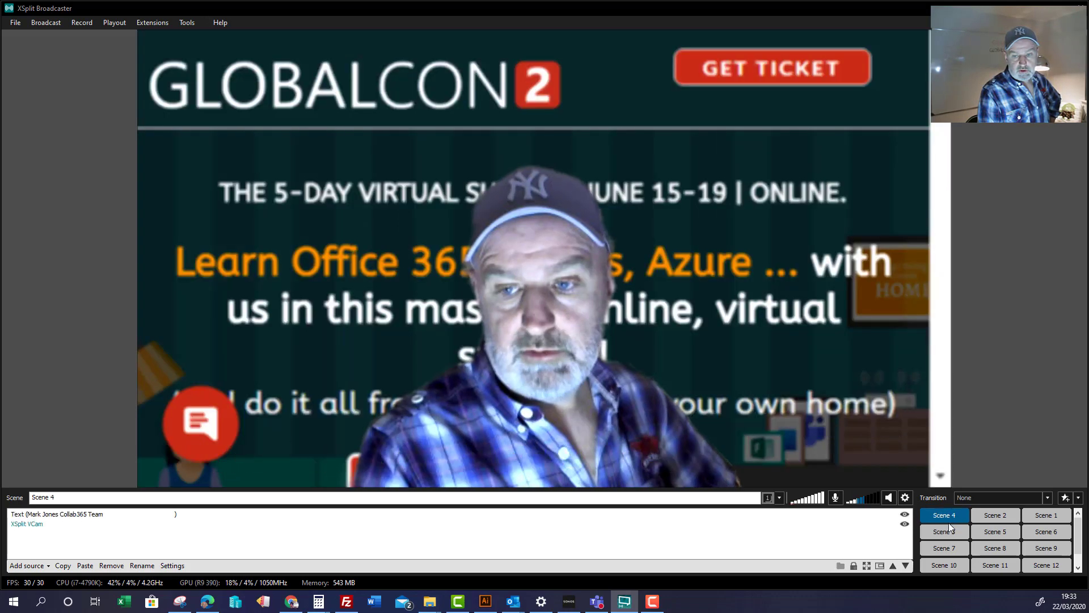
click(944, 531)
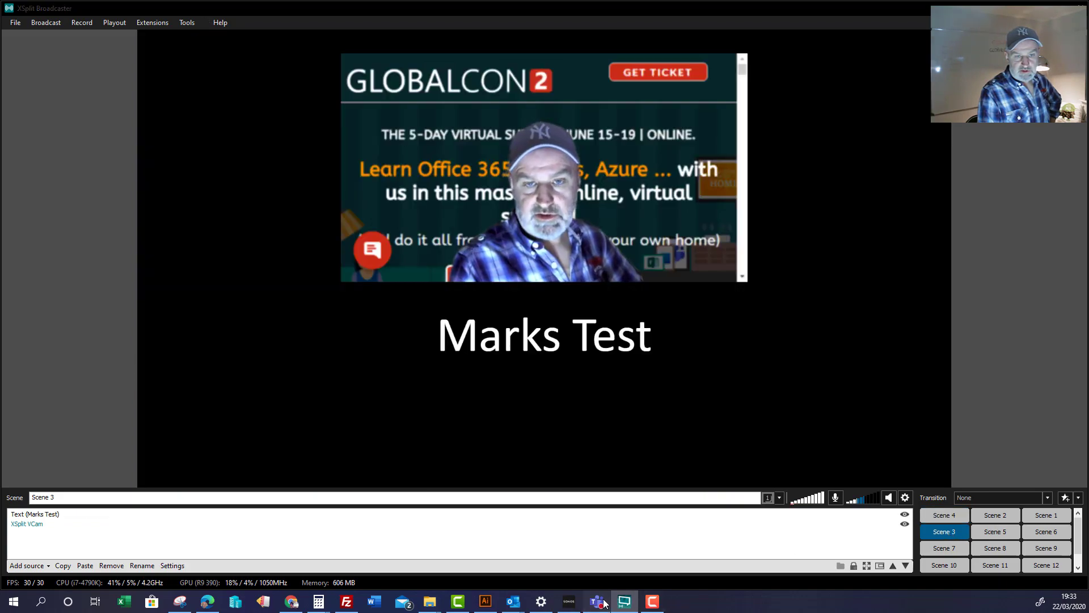
click(599, 603)
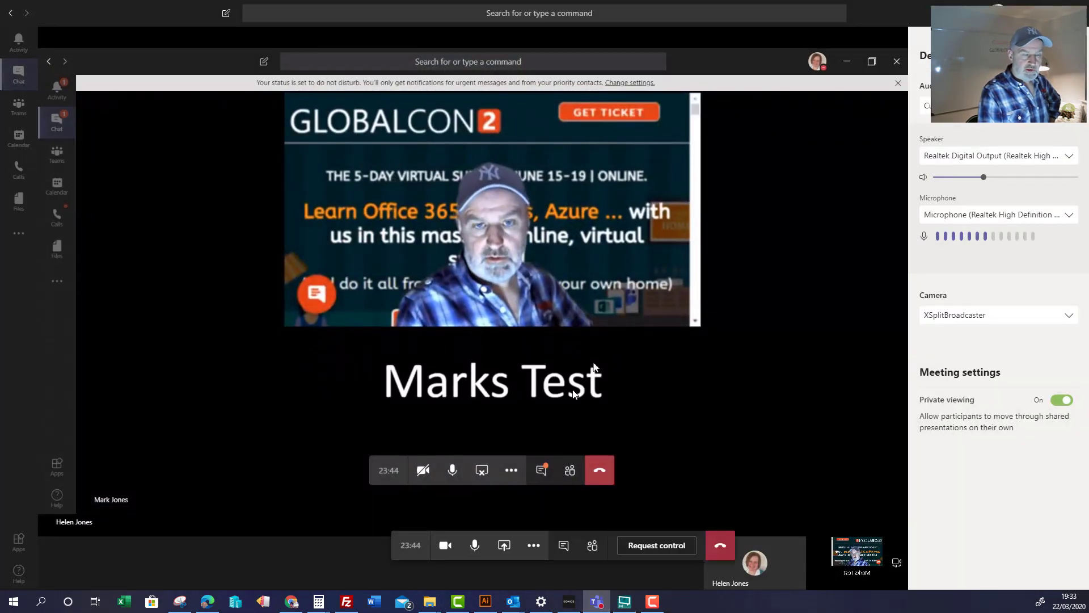
- Return to XSplit Broadcaster and shift the XSplit VCam source toward the left of Scene 3
key(alt+Tab)
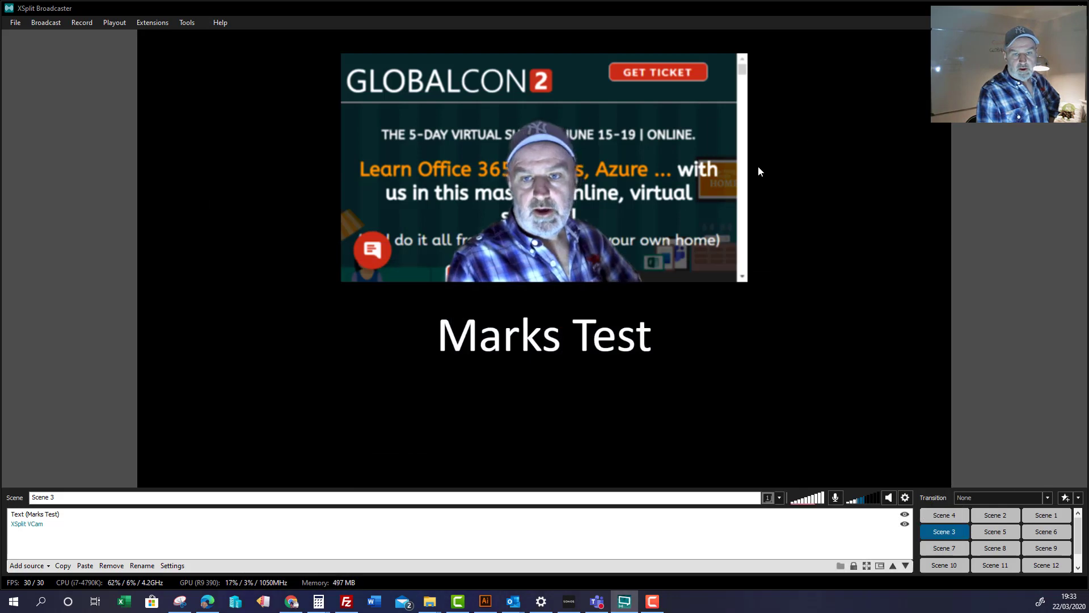
drag(653, 160, 521, 177)
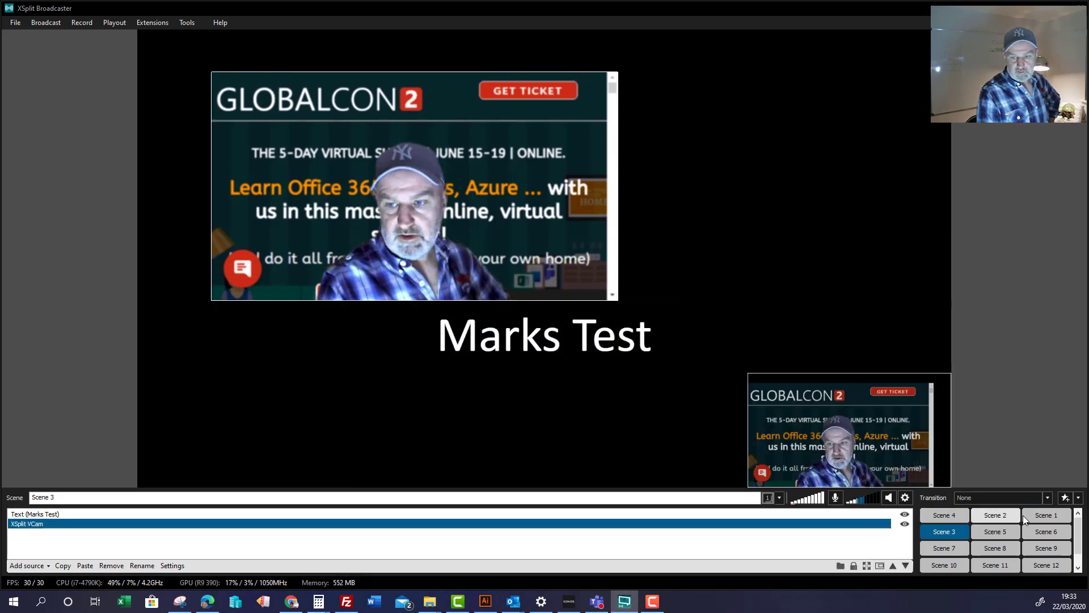
- Activate Scene 1, select its MP4 video source and look over the audio settings without changing them
click(1044, 517)
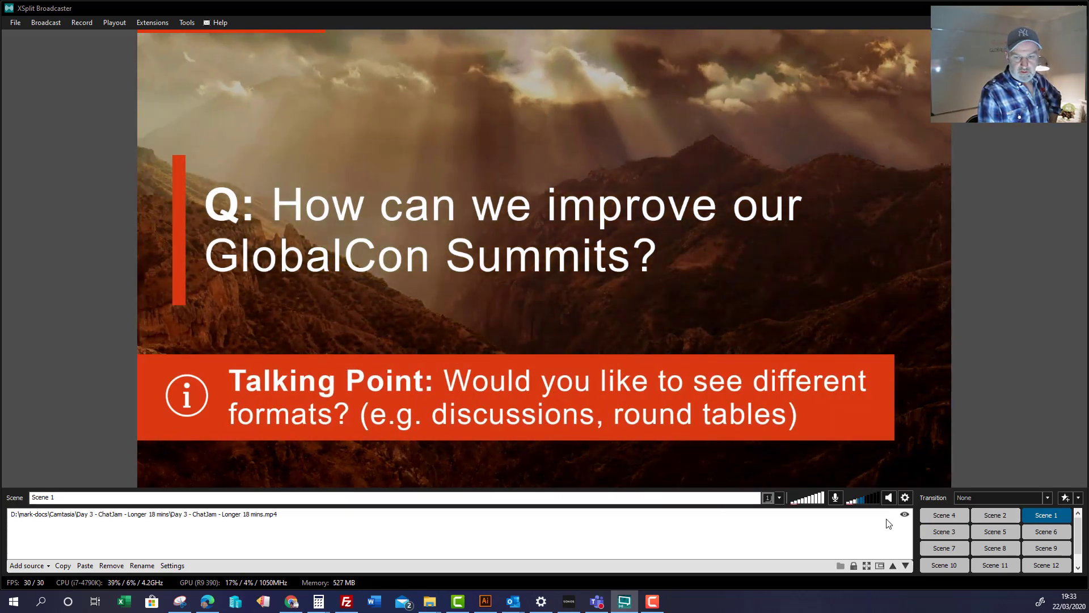
click(886, 514)
click(904, 499)
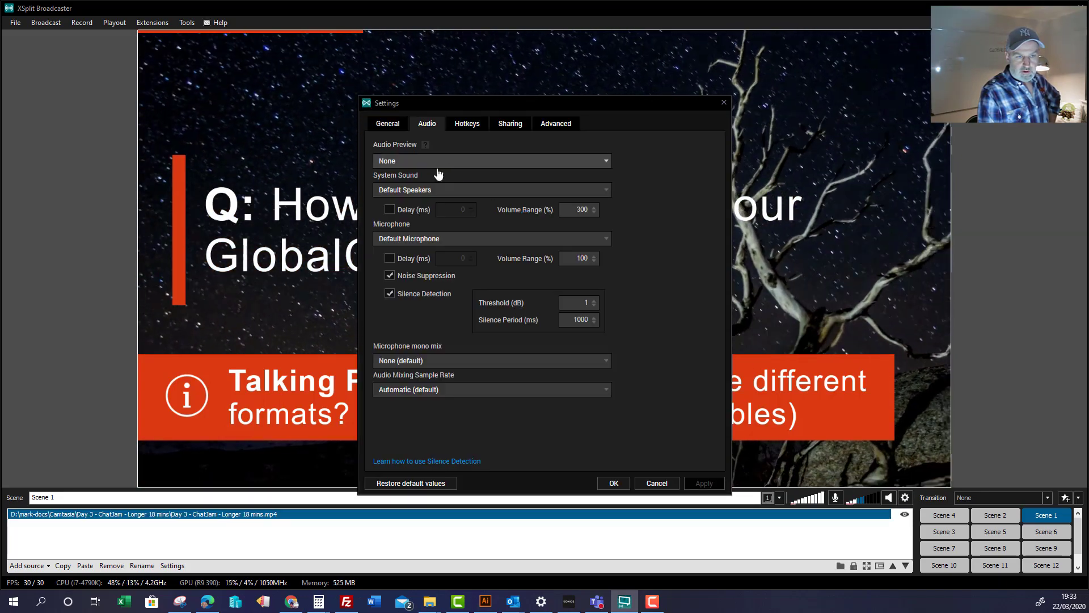
click(724, 103)
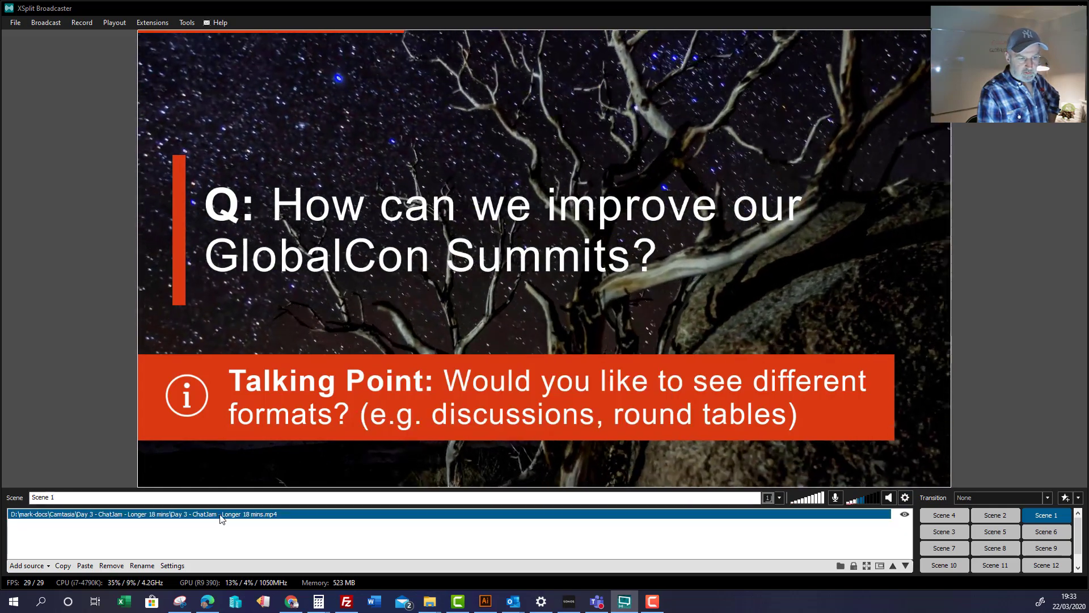
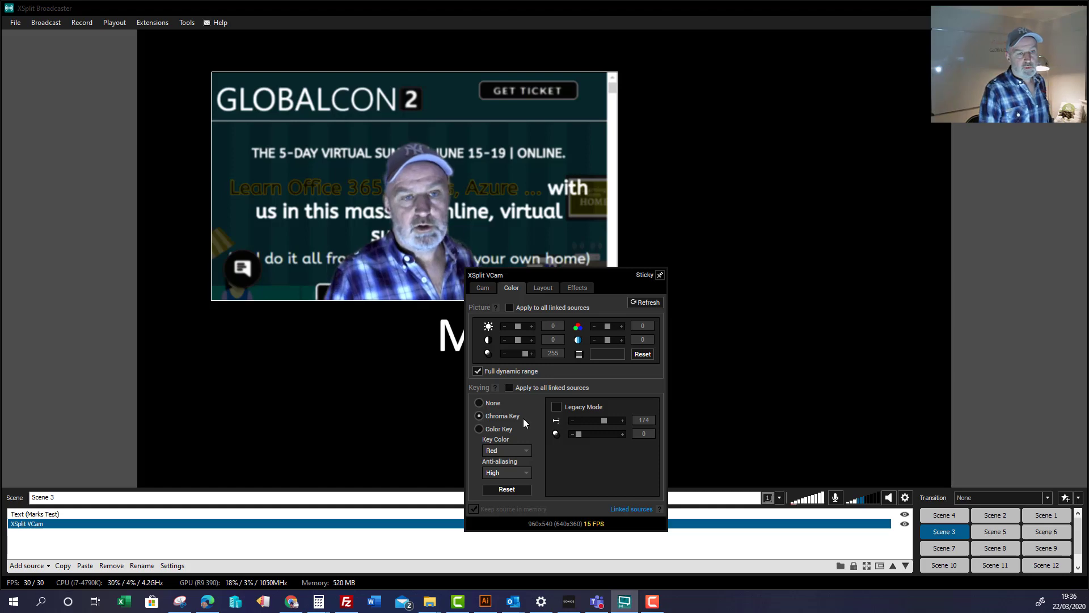
- Close the colour and keying properties of the XSplit VCam source in Scene 3
click(425, 319)
click(301, 113)
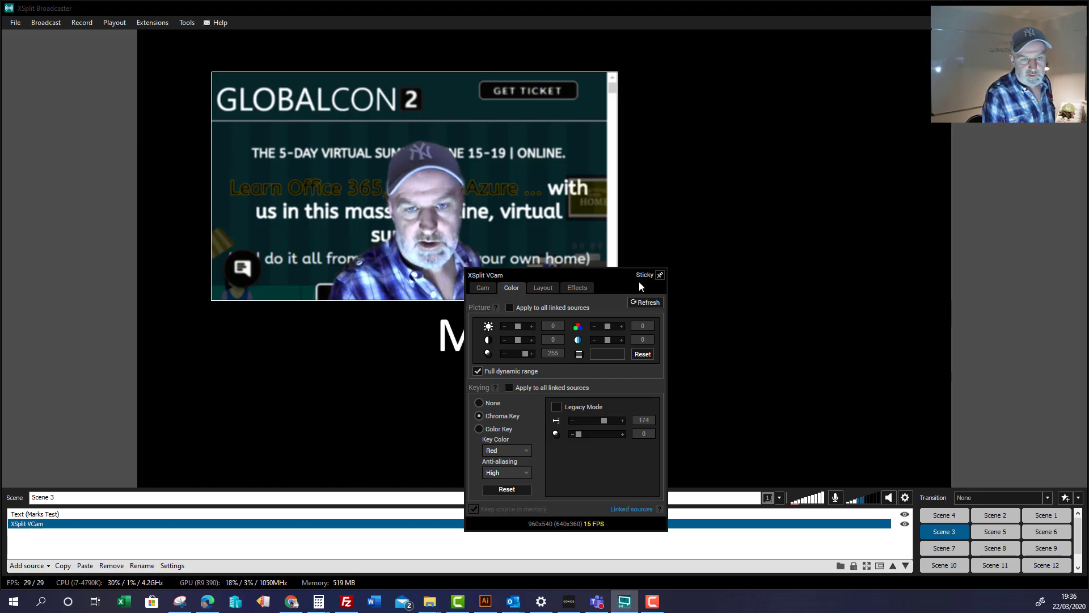
click(717, 295)
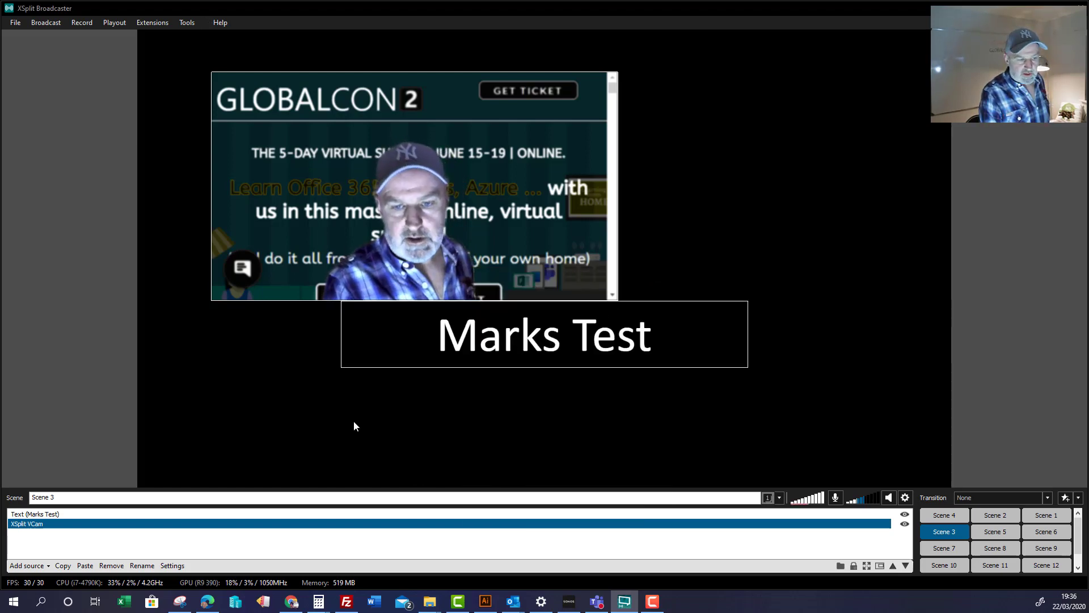
click(47, 565)
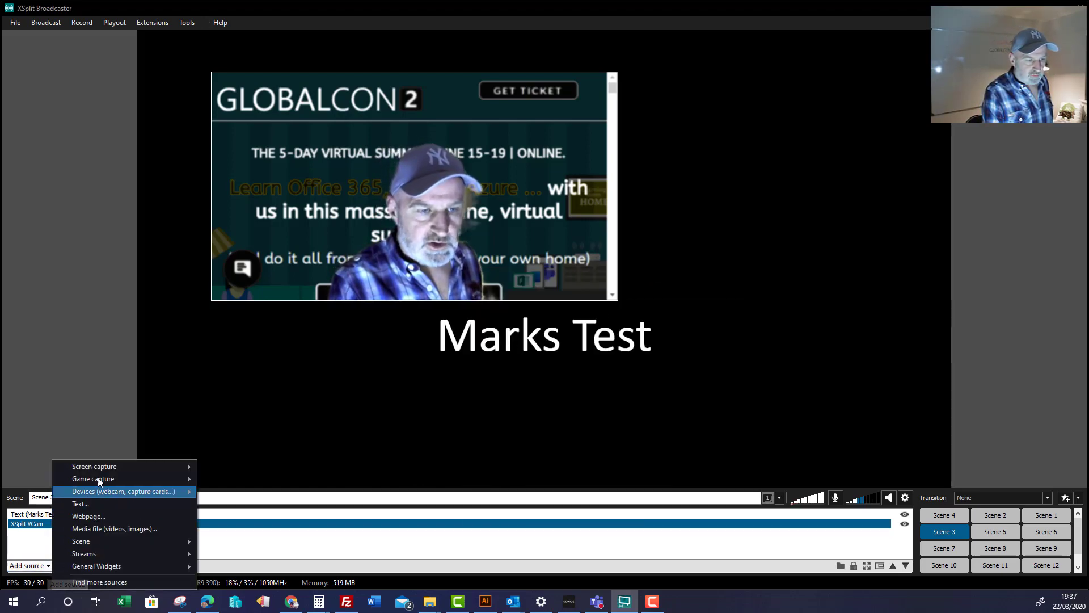
mouse_move(102, 466)
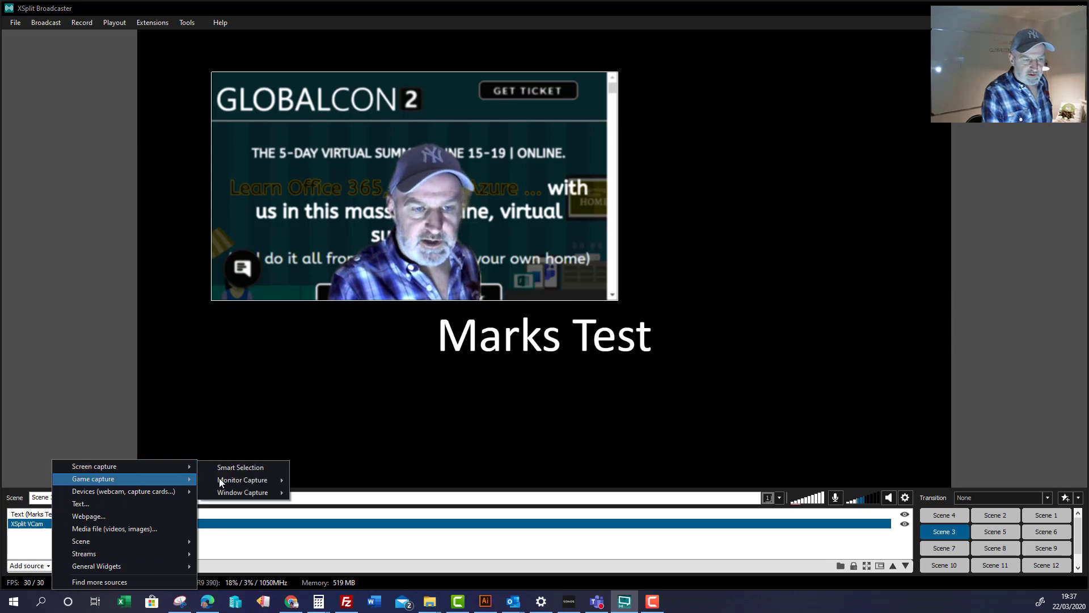
mouse_move(224, 492)
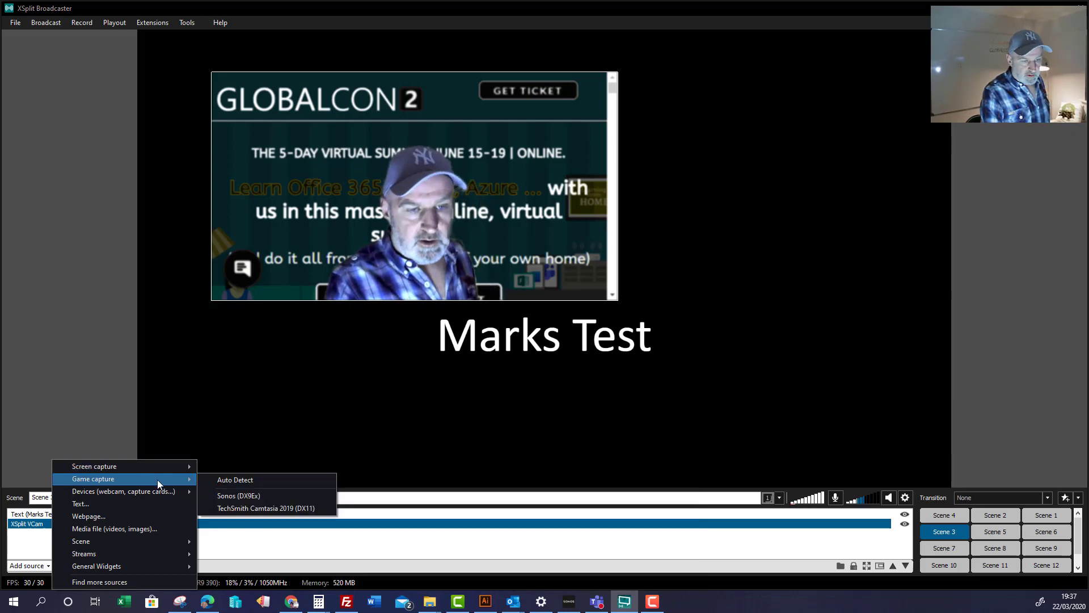
mouse_move(155, 491)
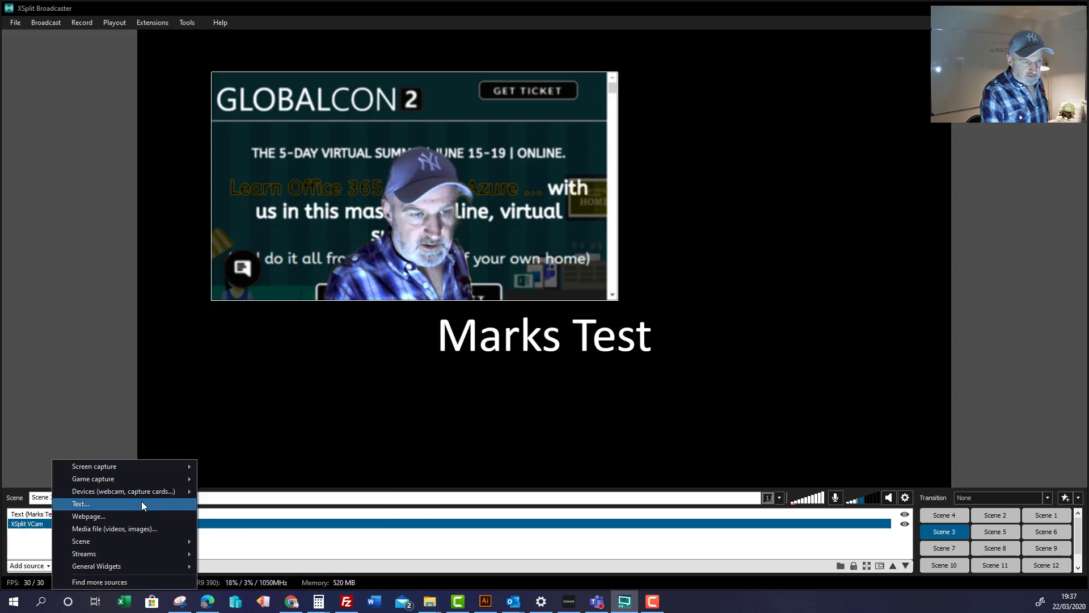
key(Escape)
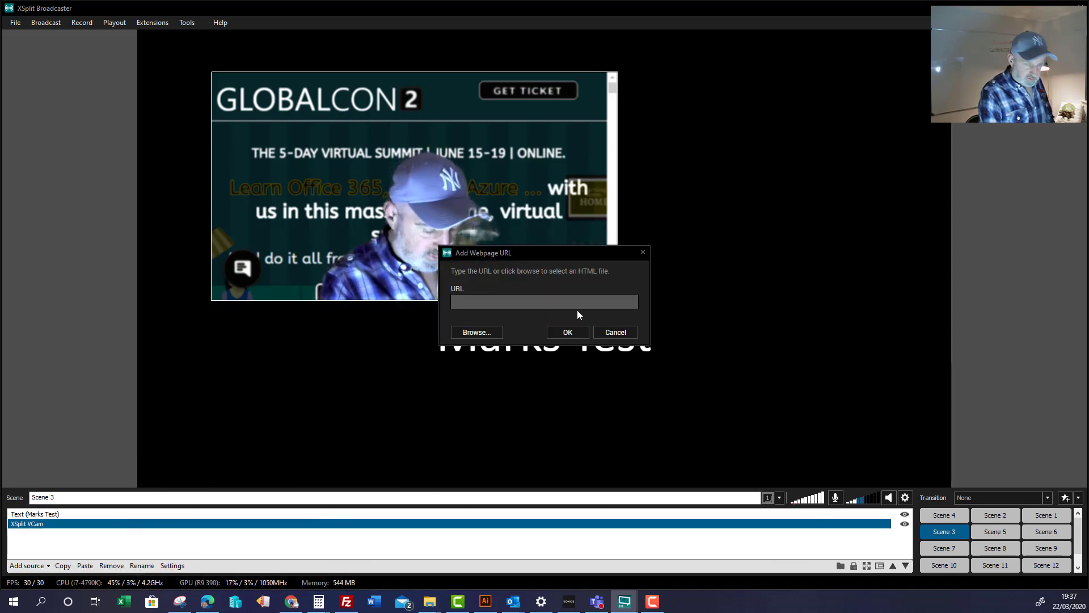
text(https://content.collab365.community/collab365-globalcon2/register-today/)
click(568, 333)
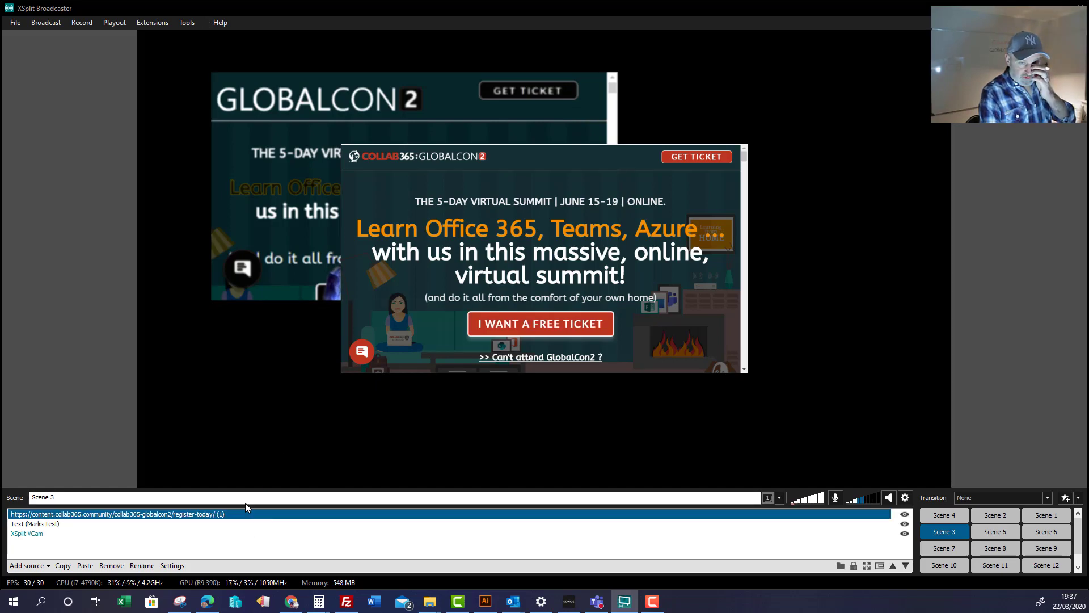
- Move the webpage source behind the text and camera sources and shift it toward the right side of Scene 3
click(905, 566)
click(905, 566)
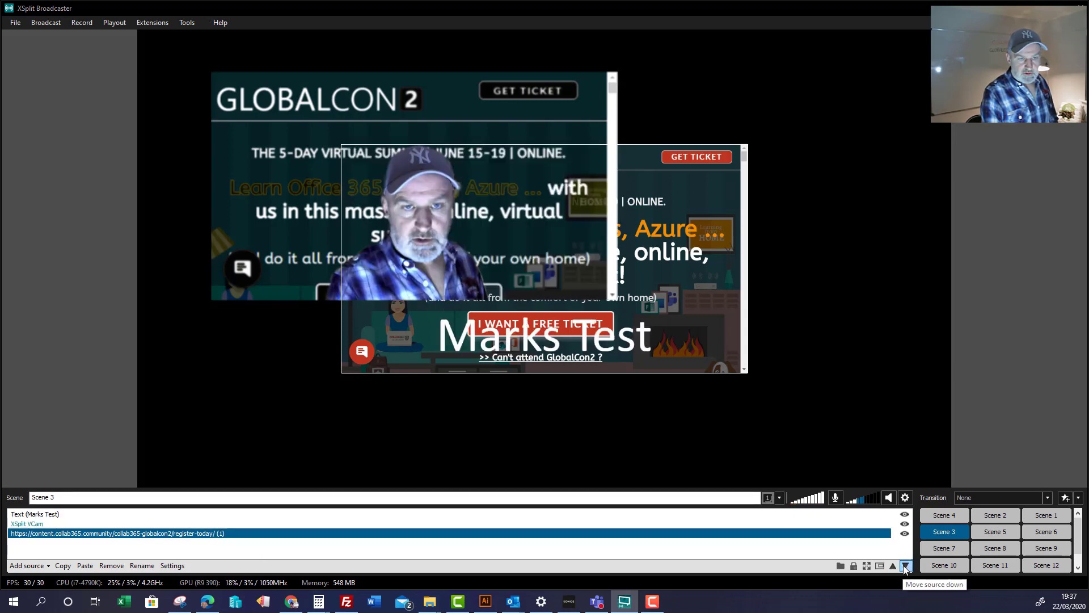
drag(709, 204, 895, 279)
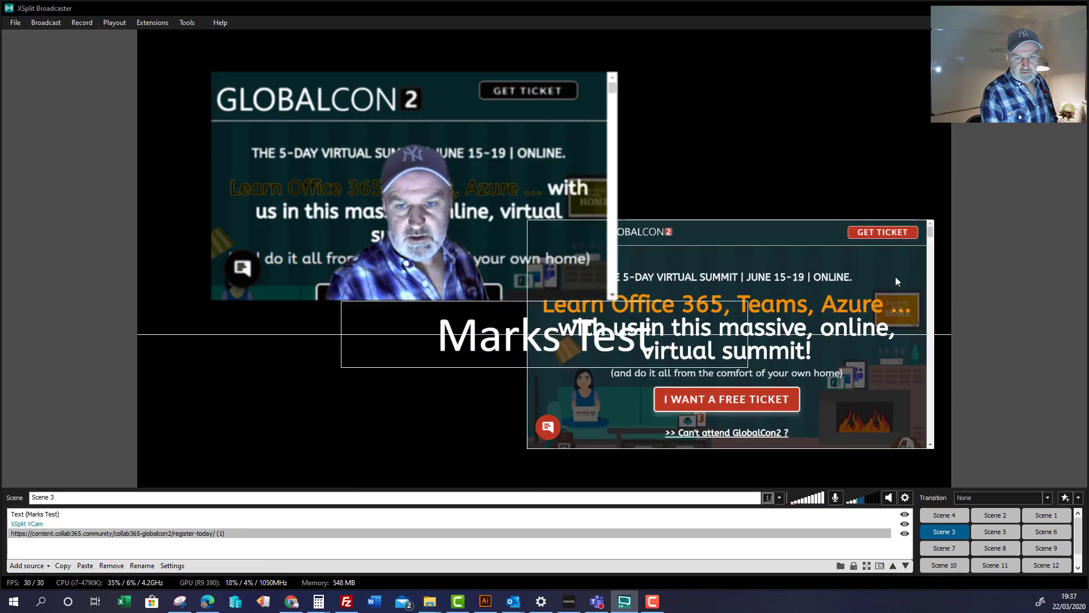
click(674, 340)
drag(635, 340, 622, 306)
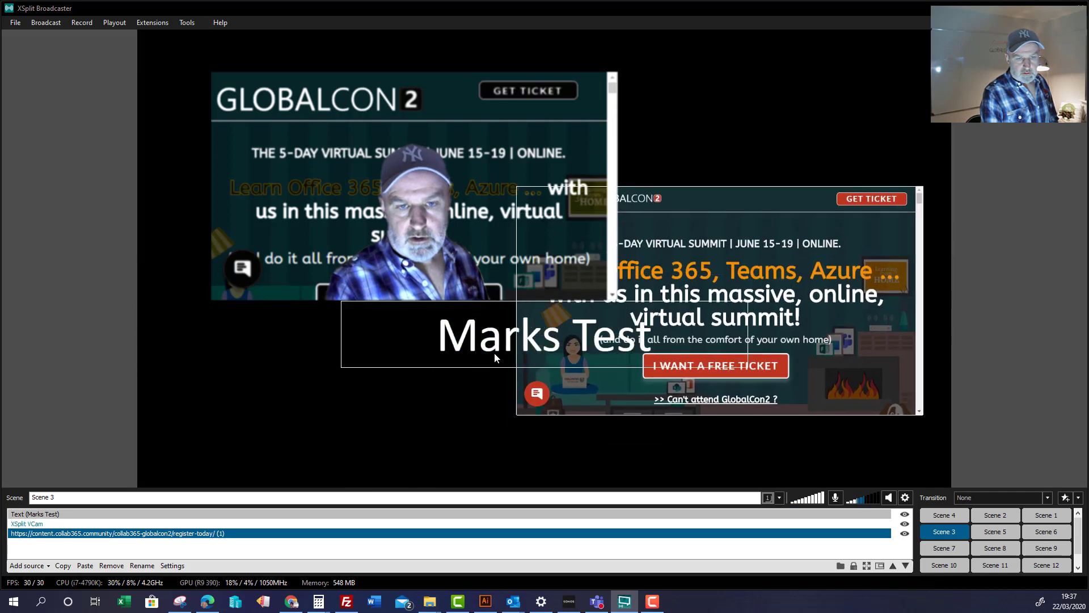
- Arrange Scene 3 with the text at the lower left, the camera in the upper-left corner and the webpage beside it along the right edge
drag(458, 341, 273, 457)
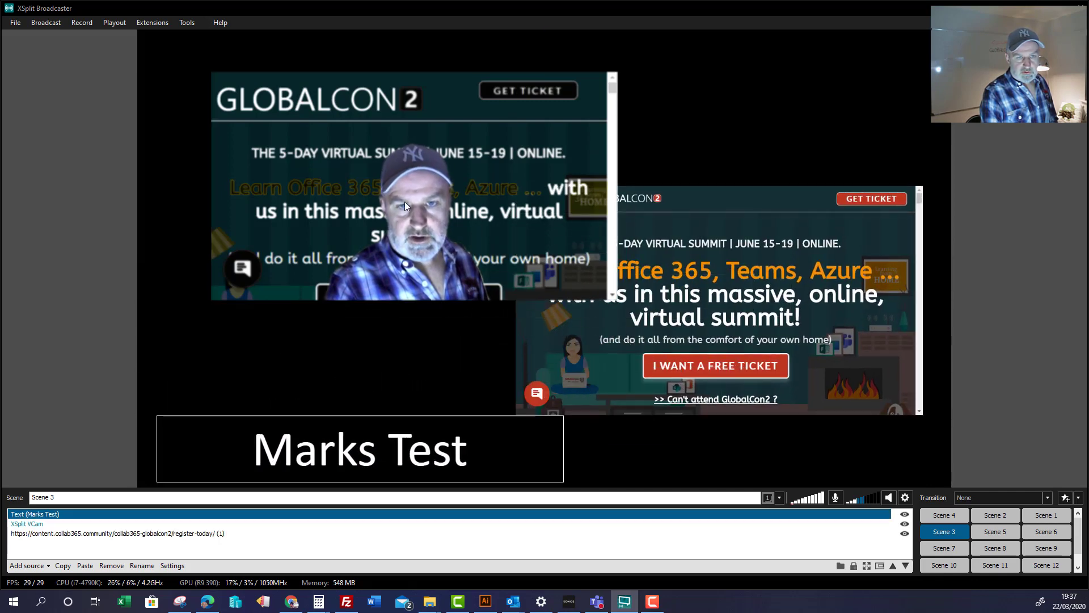
drag(417, 175, 346, 127)
drag(681, 198, 718, 136)
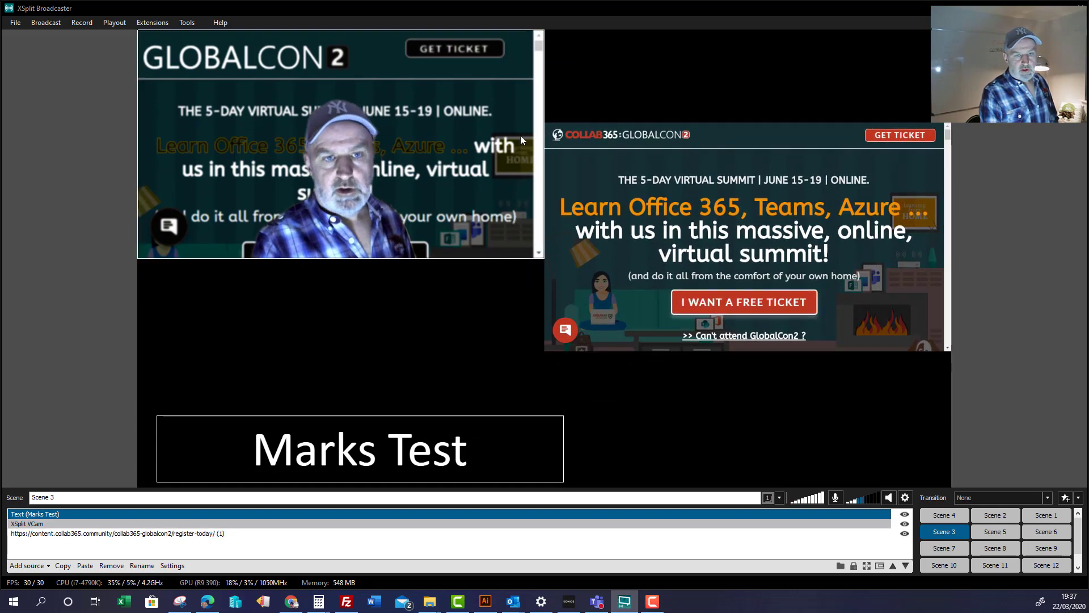
- Add a Skype NDI source to Scene 3 with the default computer name and offline image
click(48, 567)
mouse_move(86, 555)
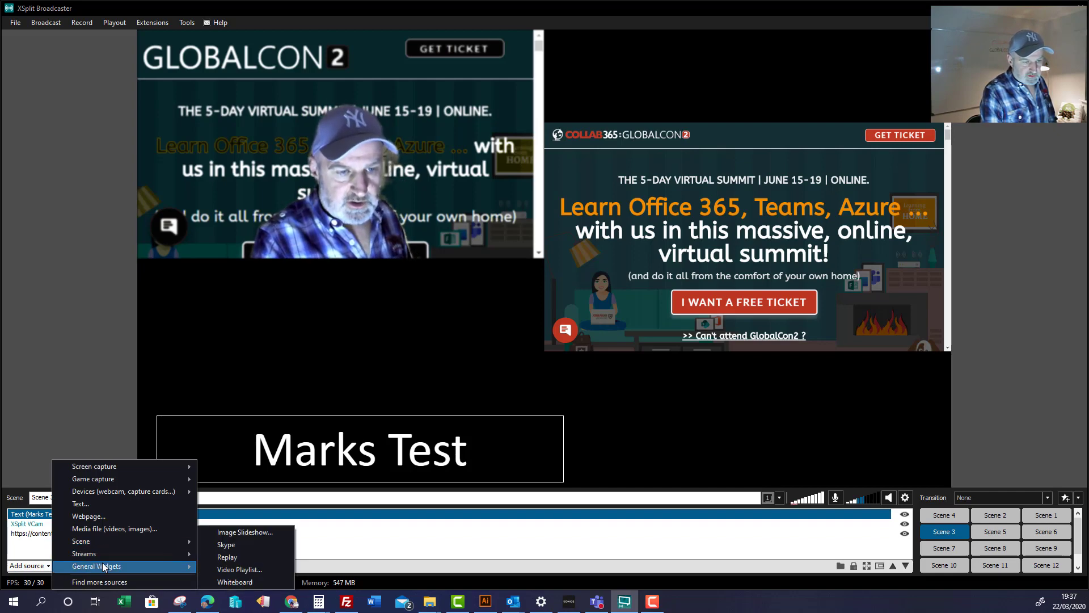
click(220, 545)
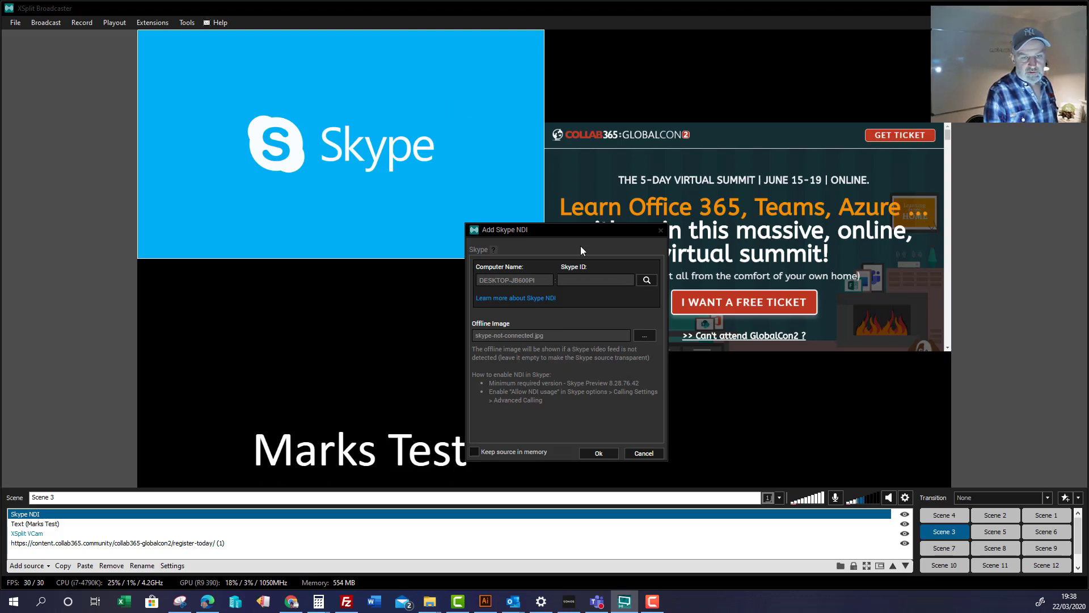
key(Return)
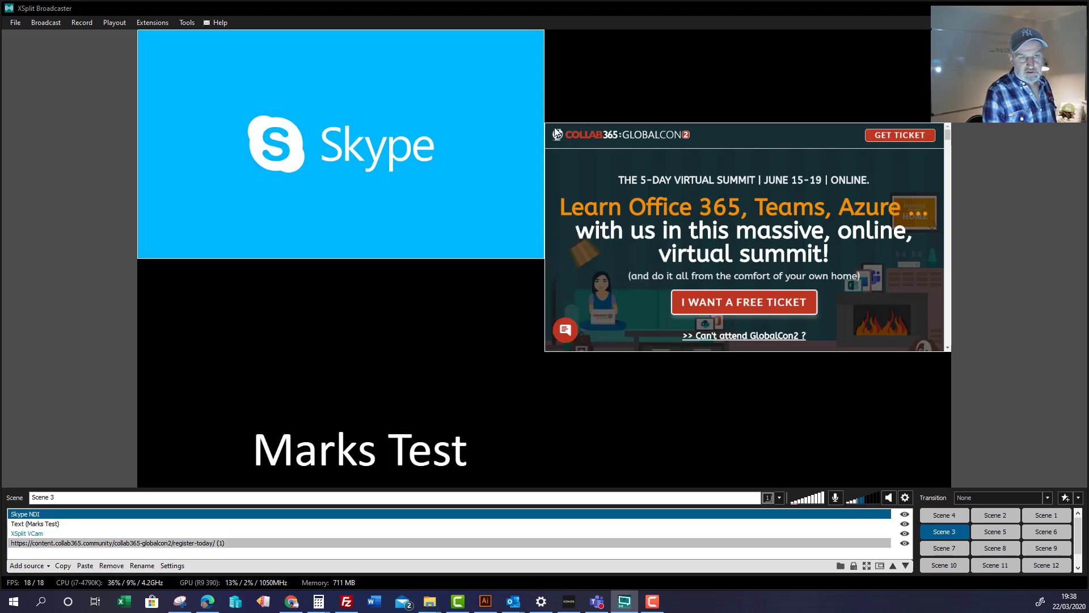
- Move the Skype source over the webpage along the canvas's right edge and lower the camera source to sit level beside it
drag(470, 68, 862, 139)
drag(430, 86, 431, 172)
drag(571, 186, 601, 213)
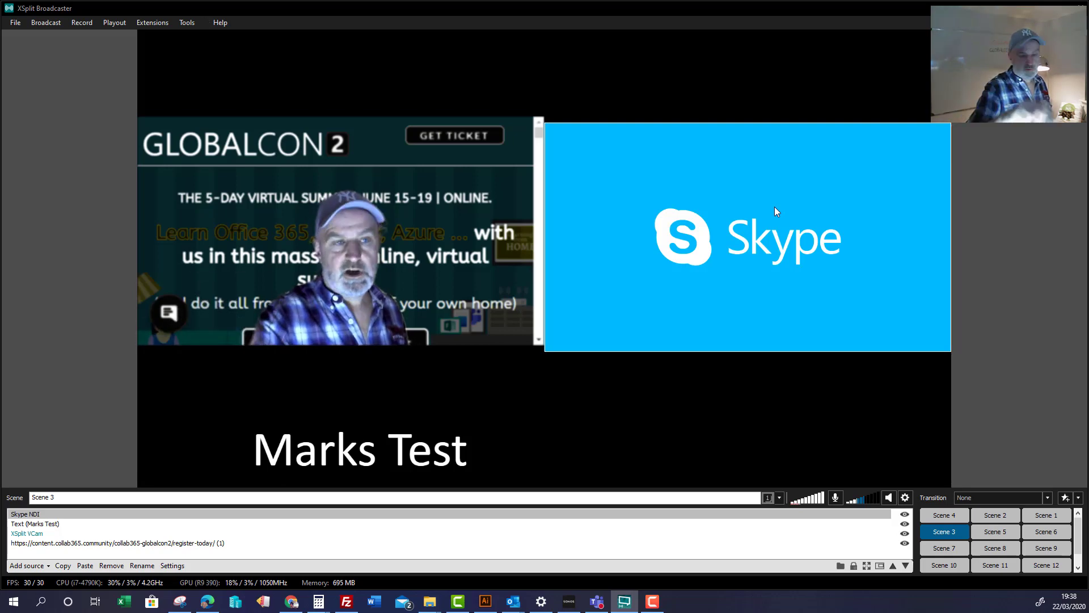
click(740, 321)
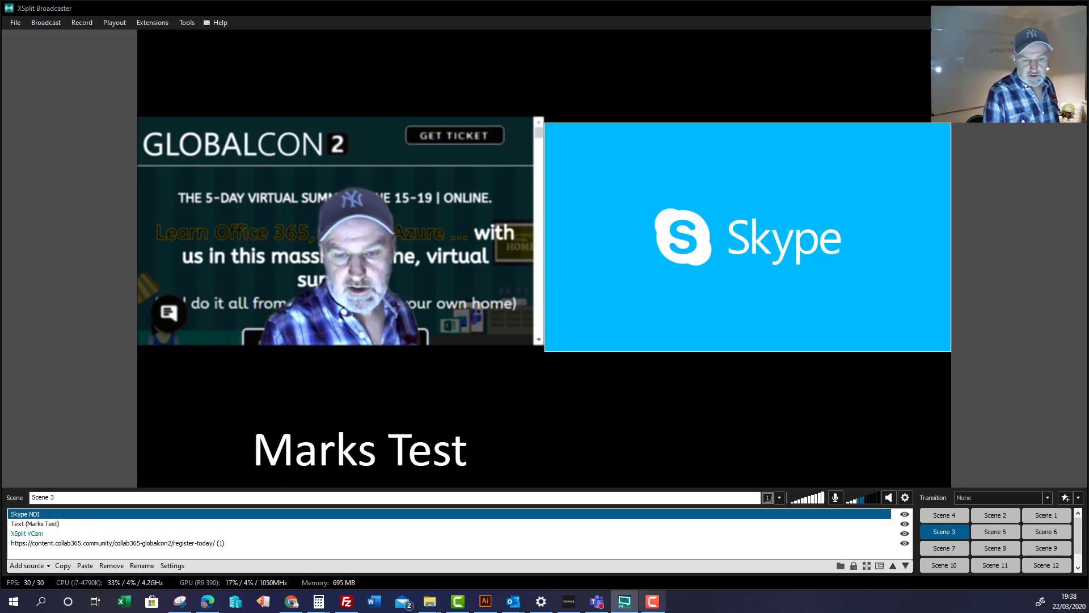
- Switch to Microsoft Teams to check how Scene 3 looks in the meeting, and return to XSplit Broadcaster
click(596, 604)
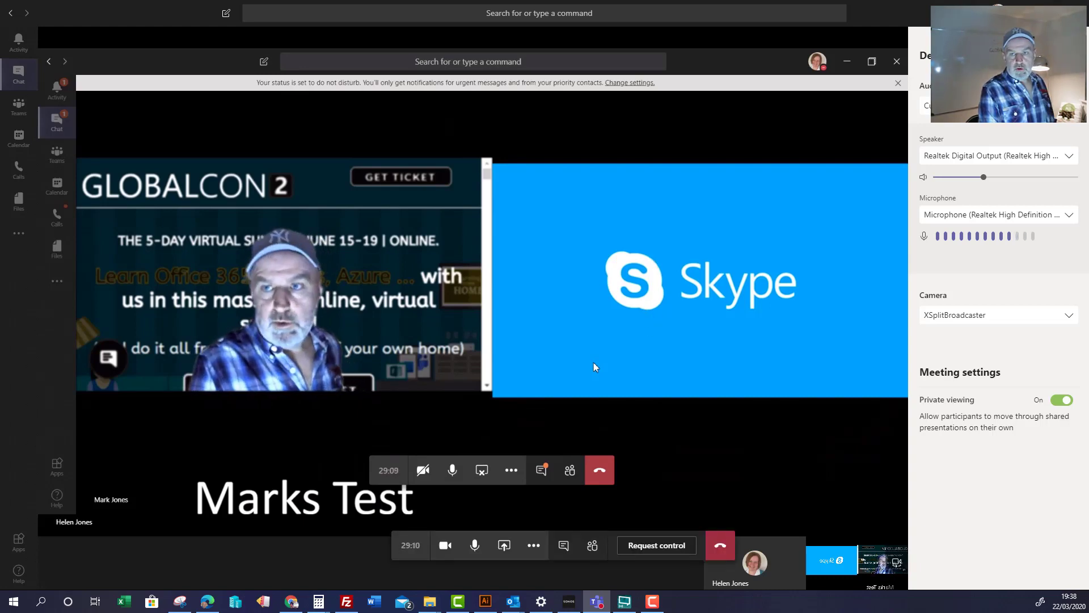
key(alt+Tab)
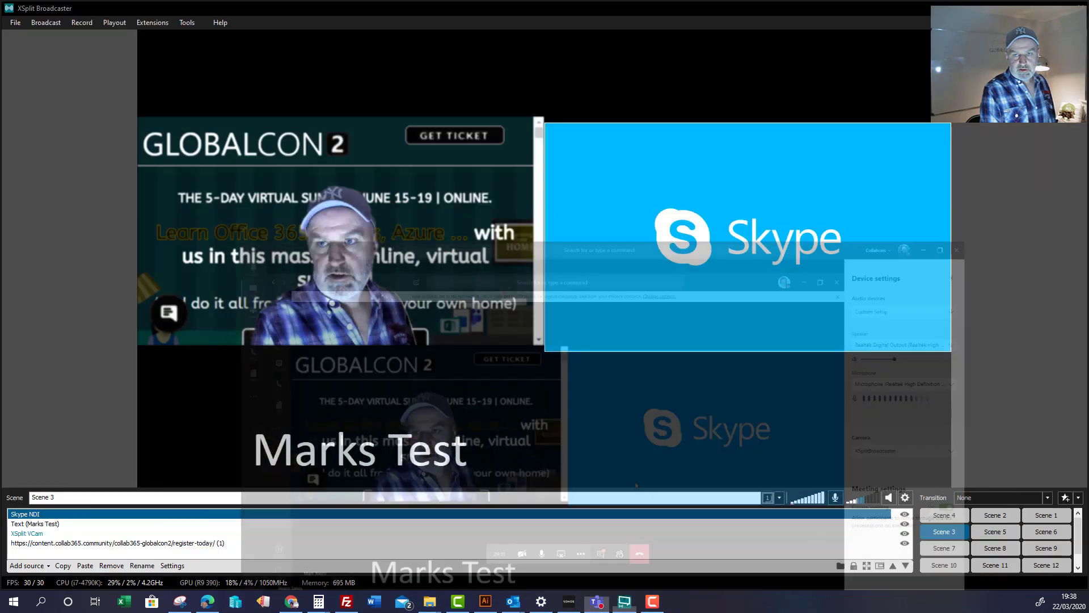
- Switch to the Chrome browser and search Google for "xsplit"
key(super+d)
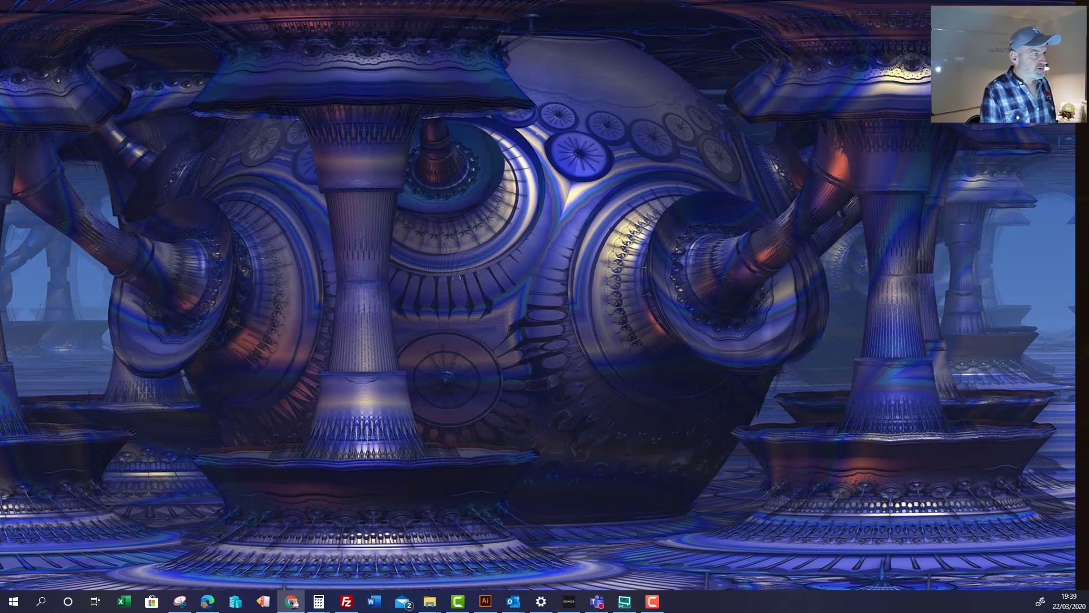
key(alt+Tab)
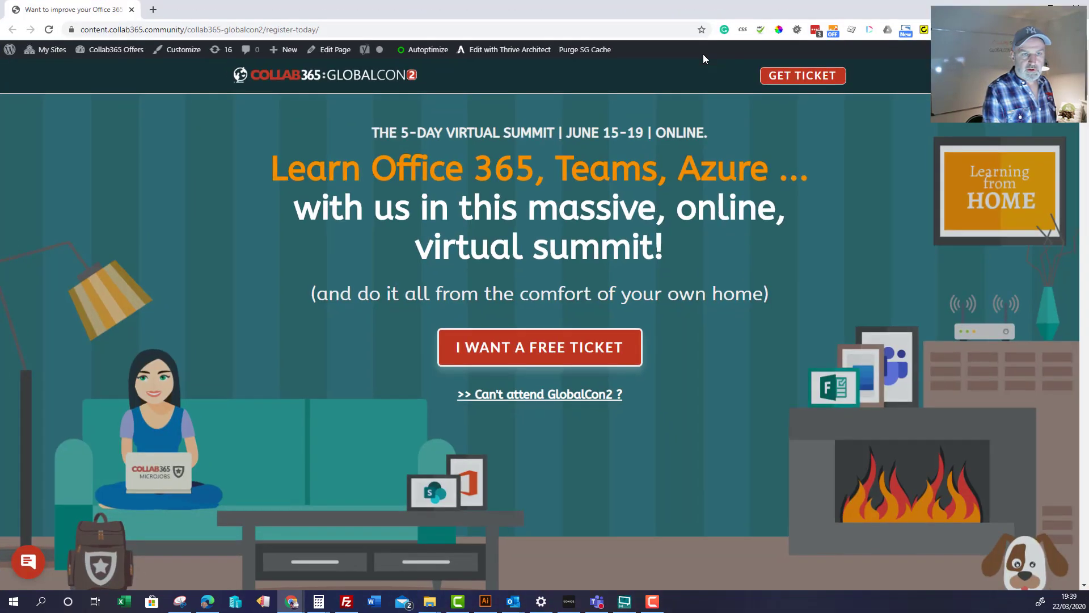
click(515, 32)
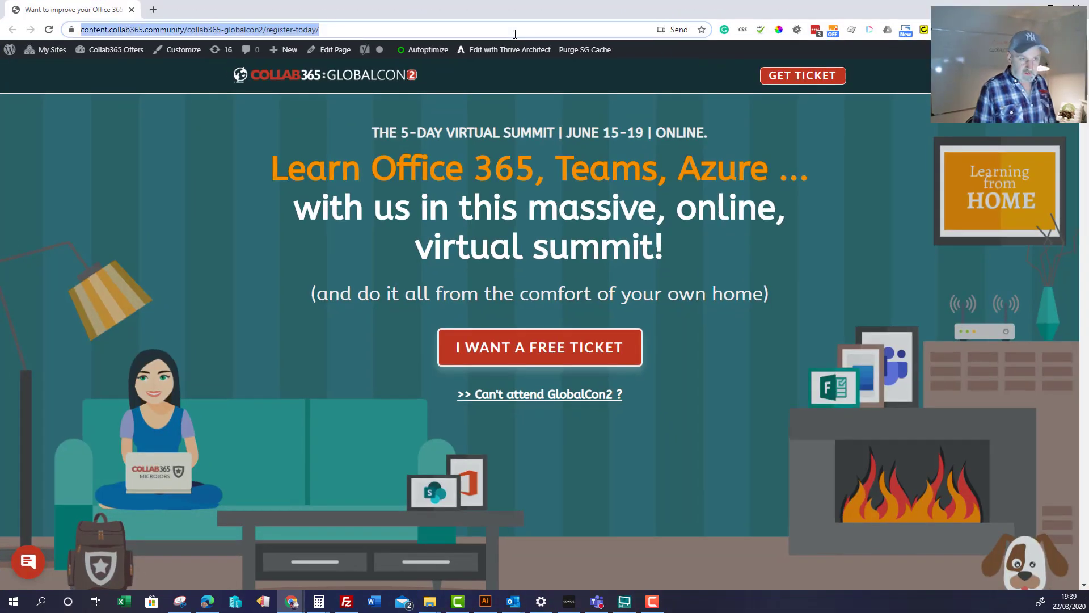
text(zsk)
key(BackSpace)
key(BackSpace)
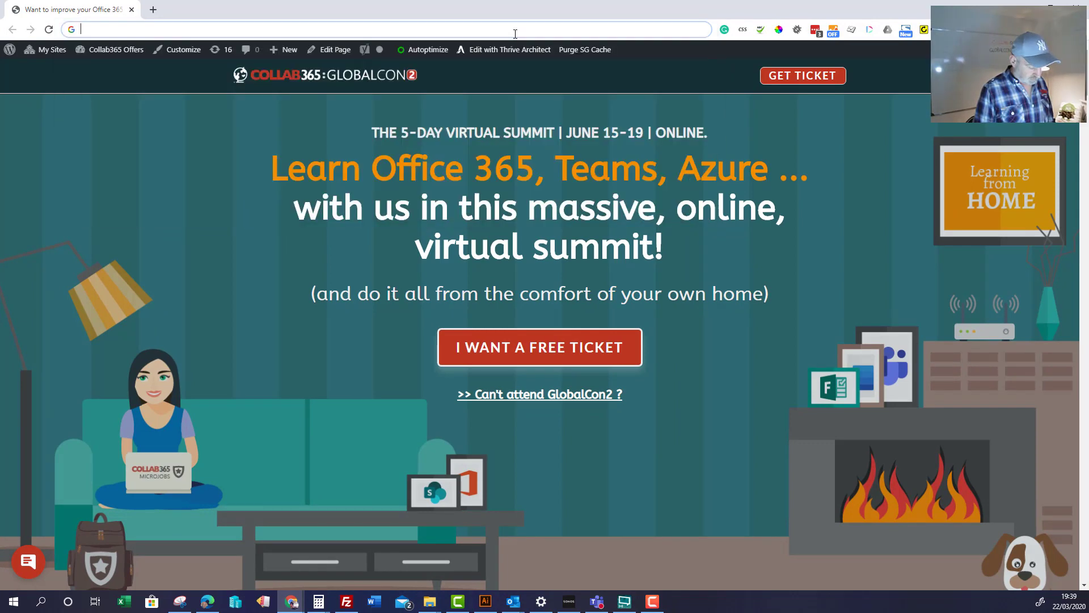
text(xspl)
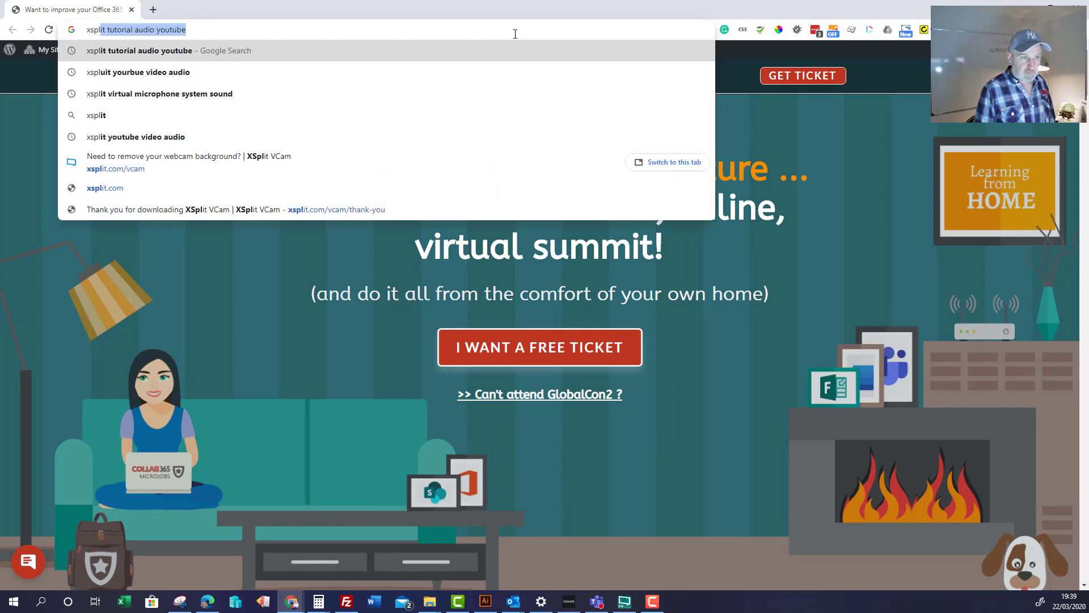
text(it)
key(BackSpace)
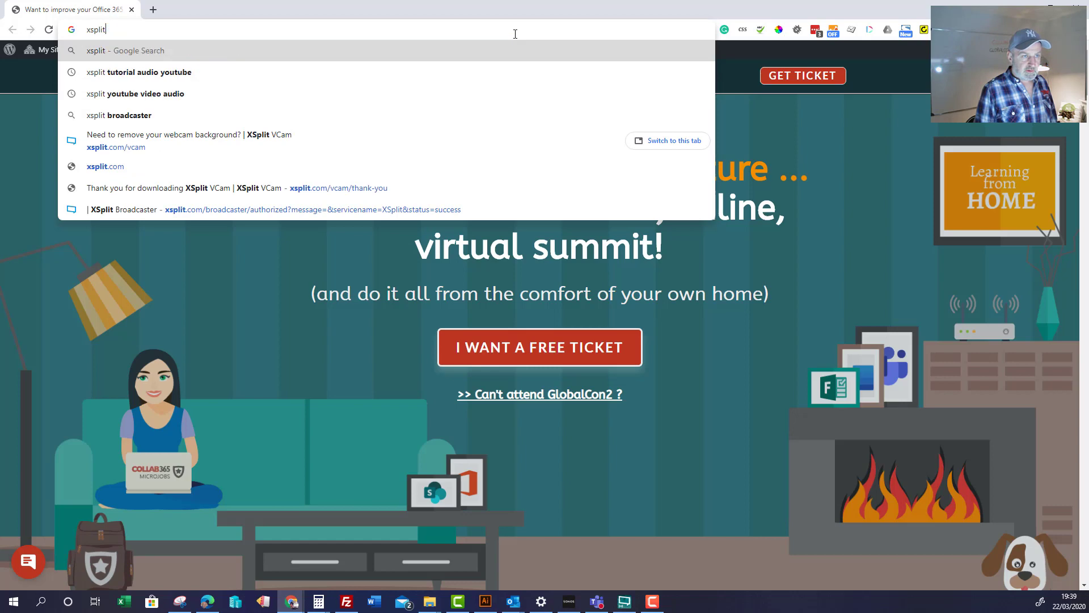
key(Return)
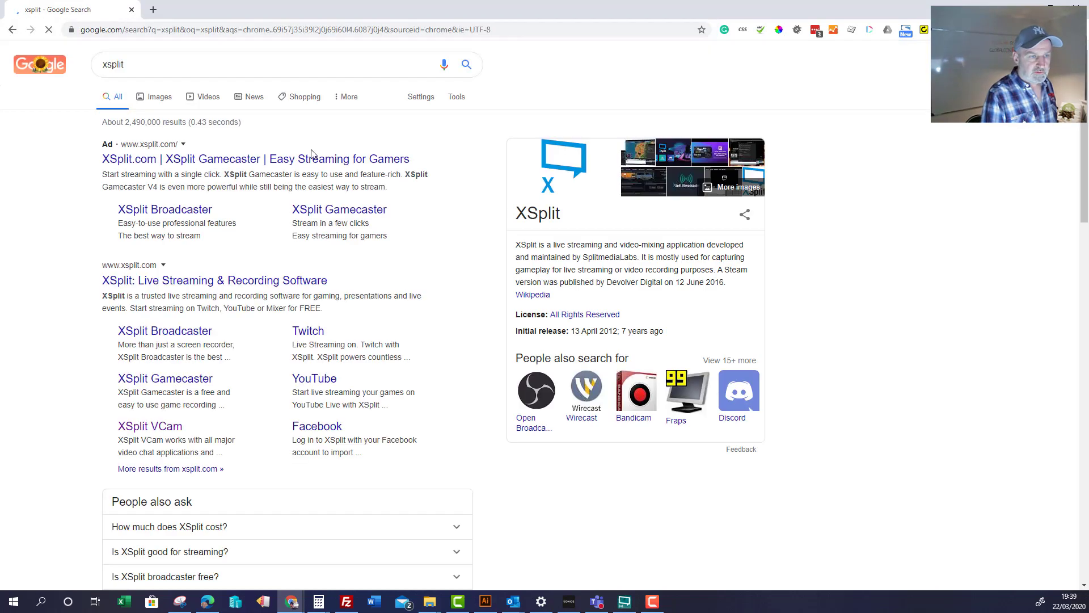
- Open the XSplit website from the search results and go to the XSplit Broadcaster product page
click(162, 163)
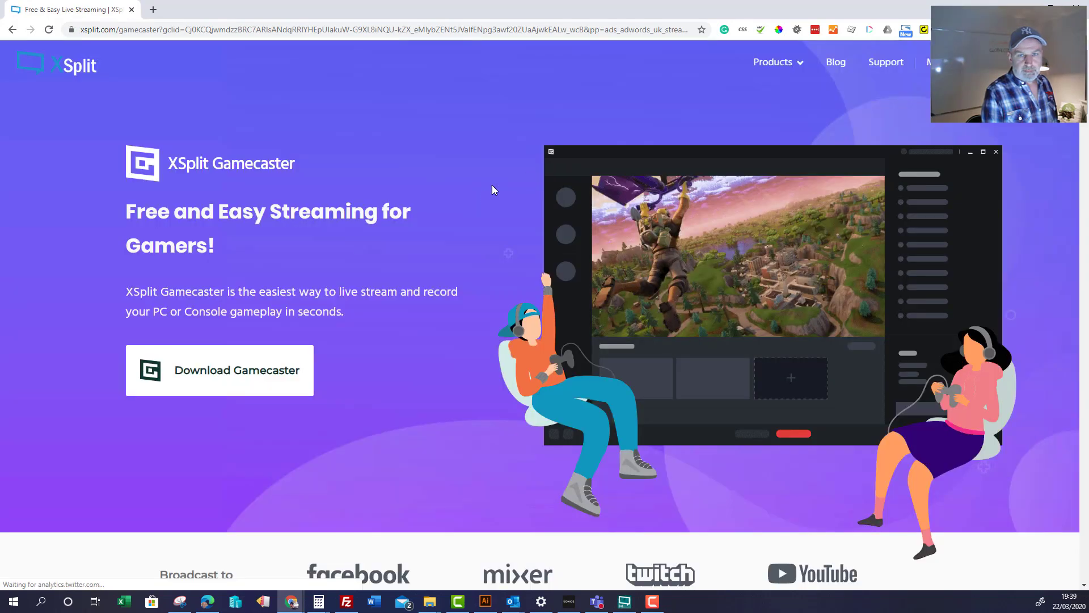
mouse_move(800, 65)
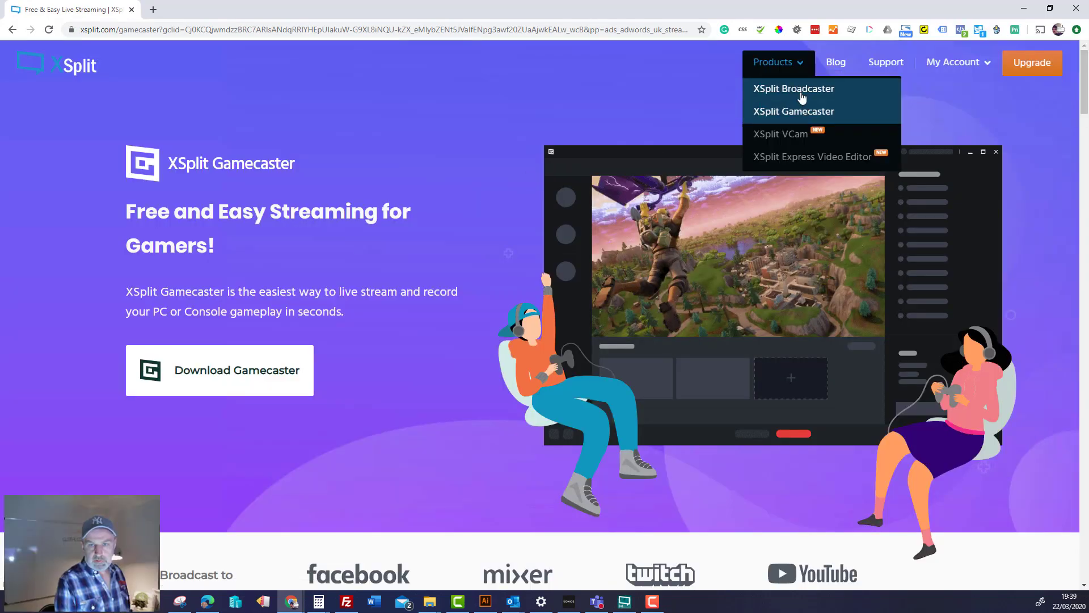
click(801, 95)
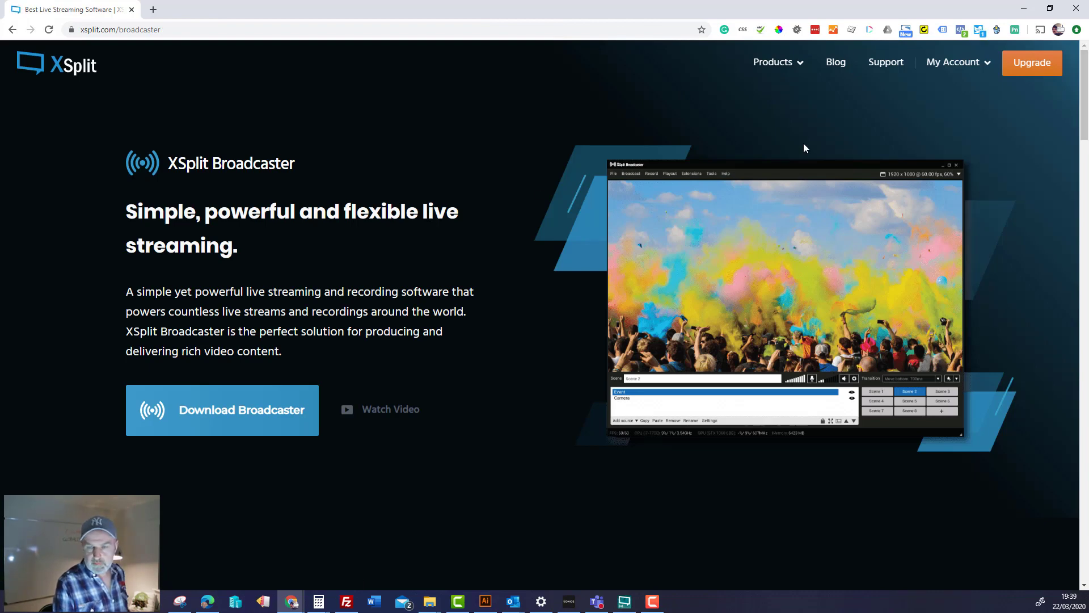
- View the account's licence summary and open the upgrade page to compare Free and Premium features and plans
click(988, 72)
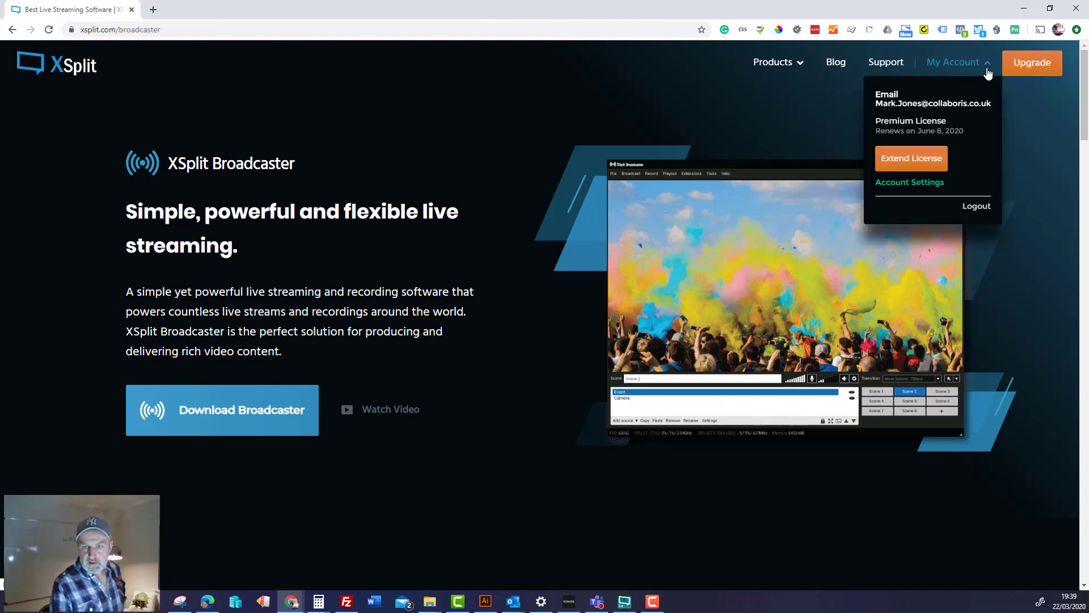
click(1027, 68)
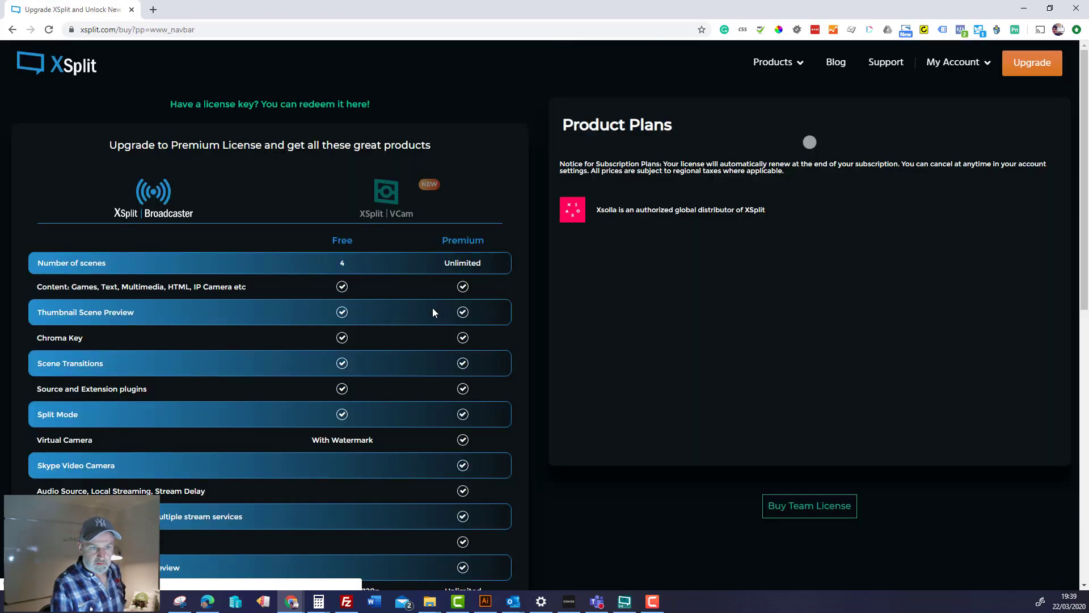
scroll(325, 389, down, 9)
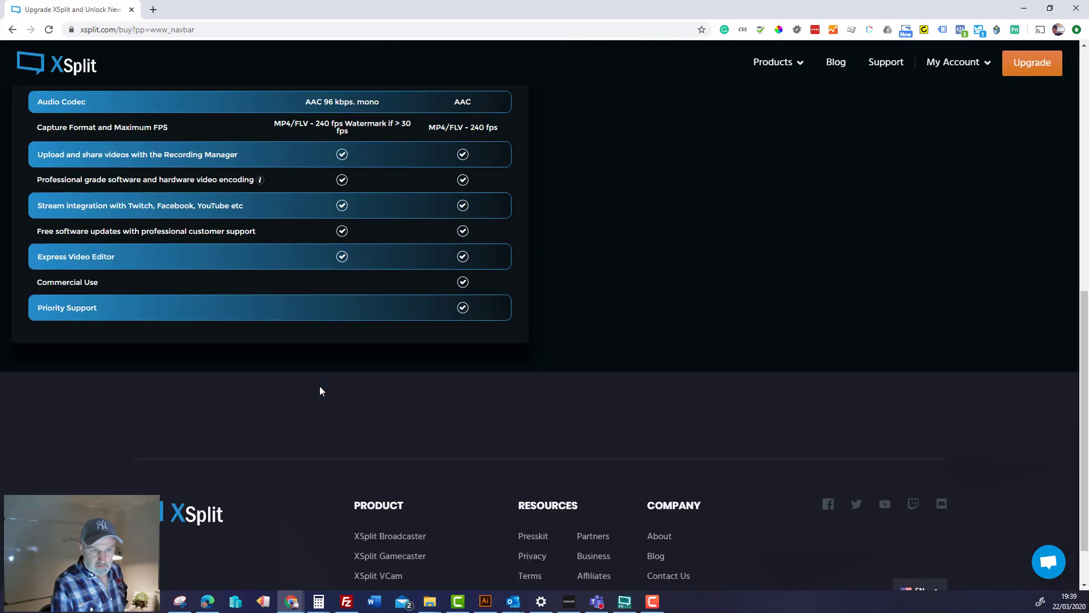
scroll(320, 391, up, 9)
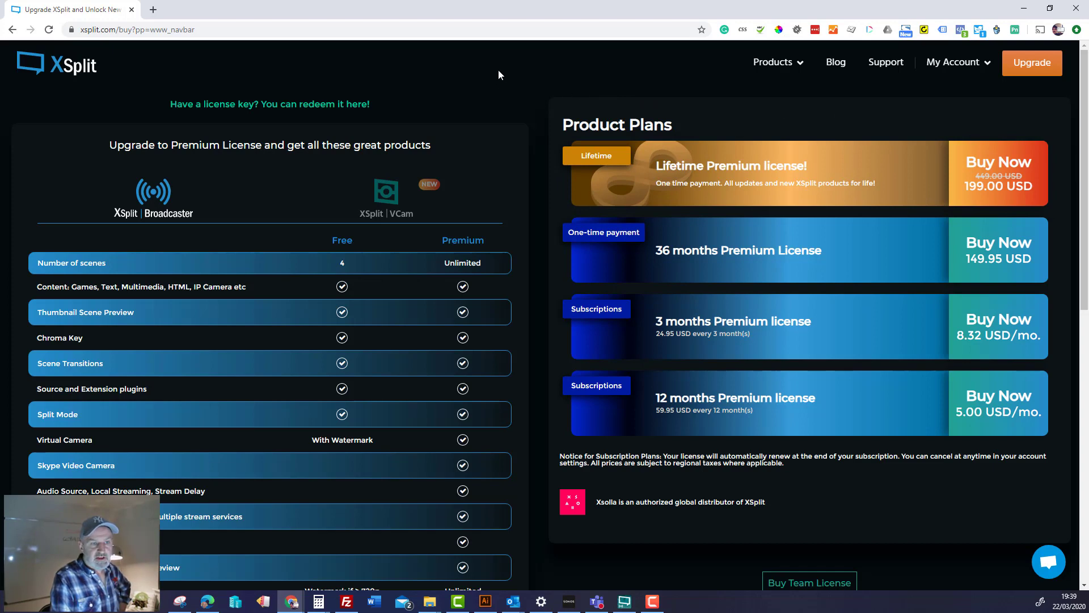
- Switch back to the Microsoft Teams meeting to close the demonstration
click(597, 601)
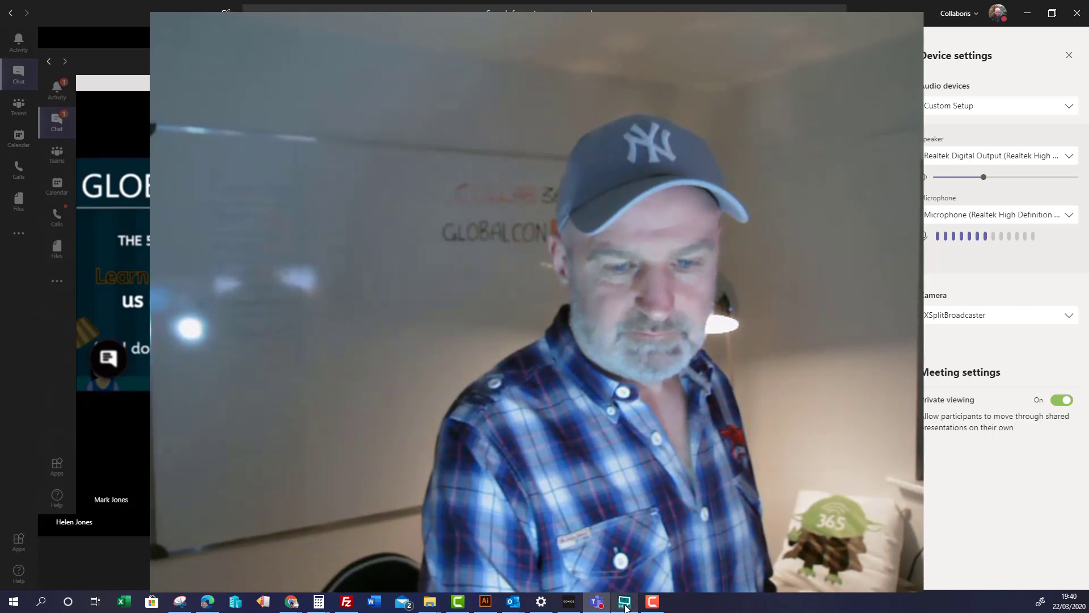
click(458, 603)
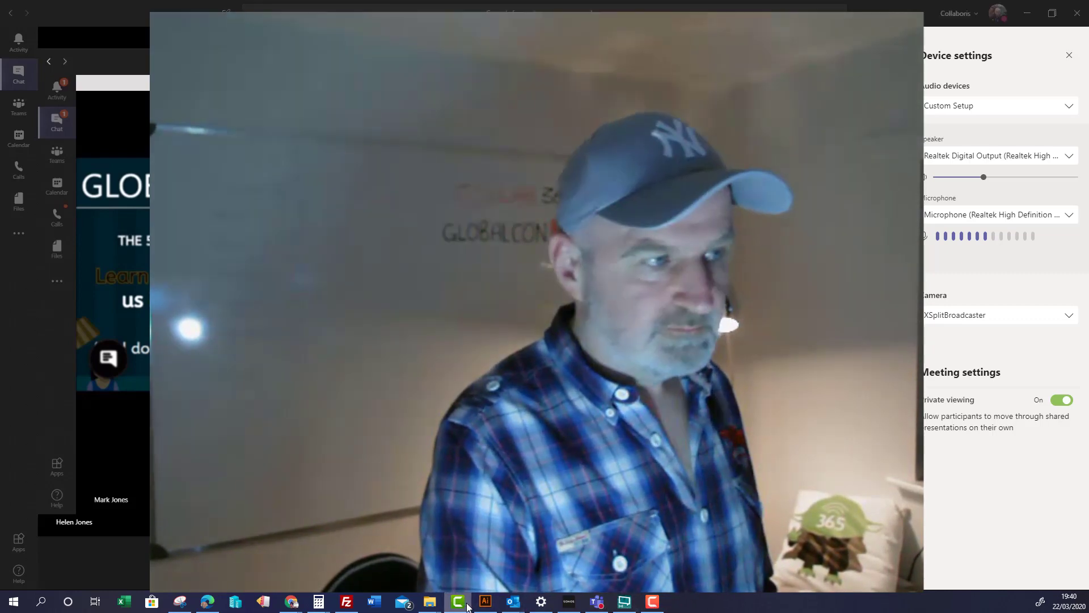